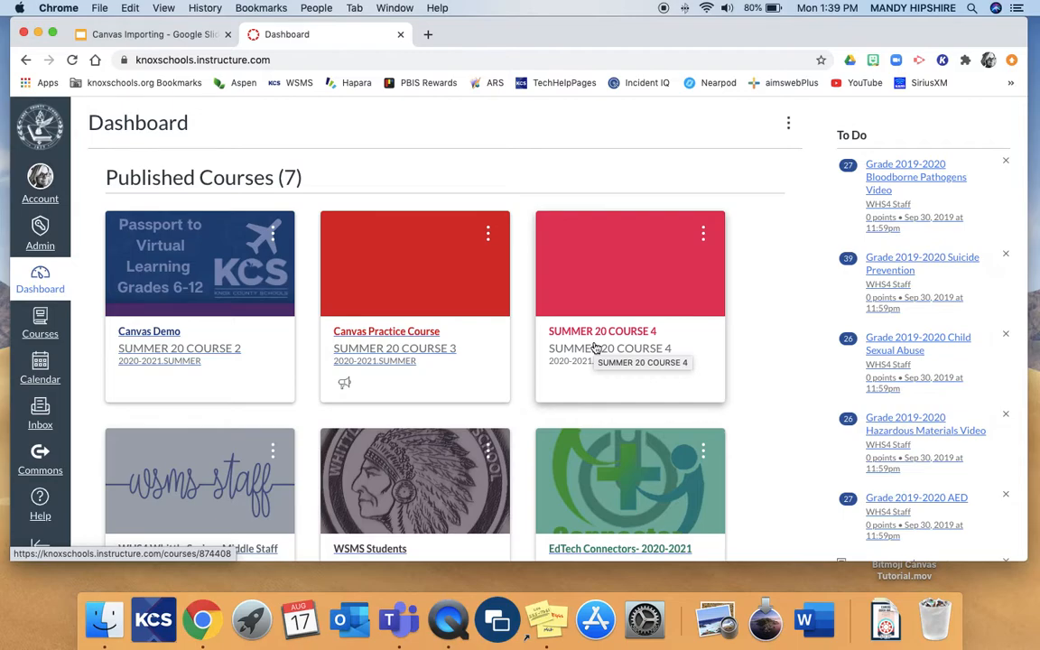
# Open SUMMER 20 COURSE 4 and begin importing existing content with the content type Copy a Canvas Course
pyautogui.click(596, 347)
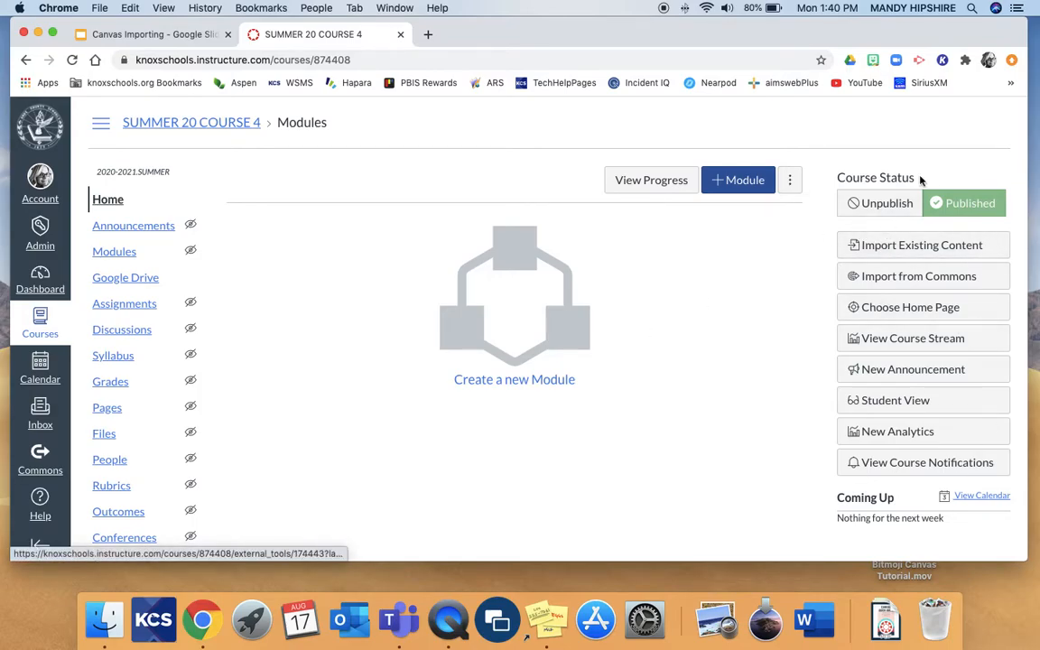
pyautogui.click(888, 252)
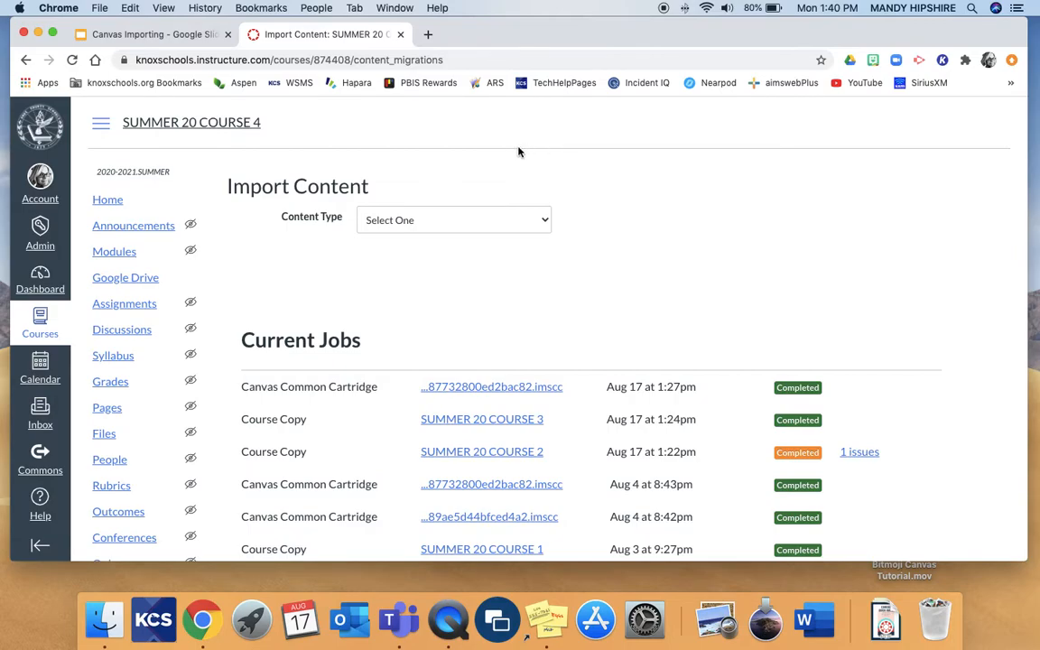
pyautogui.click(542, 222)
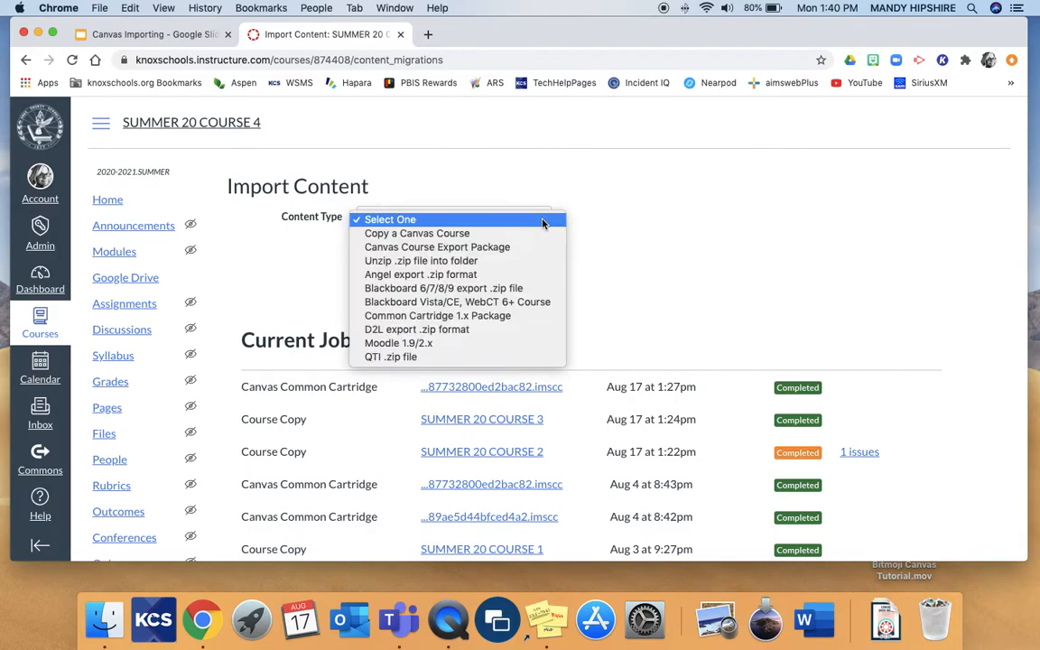
pyautogui.click(541, 233)
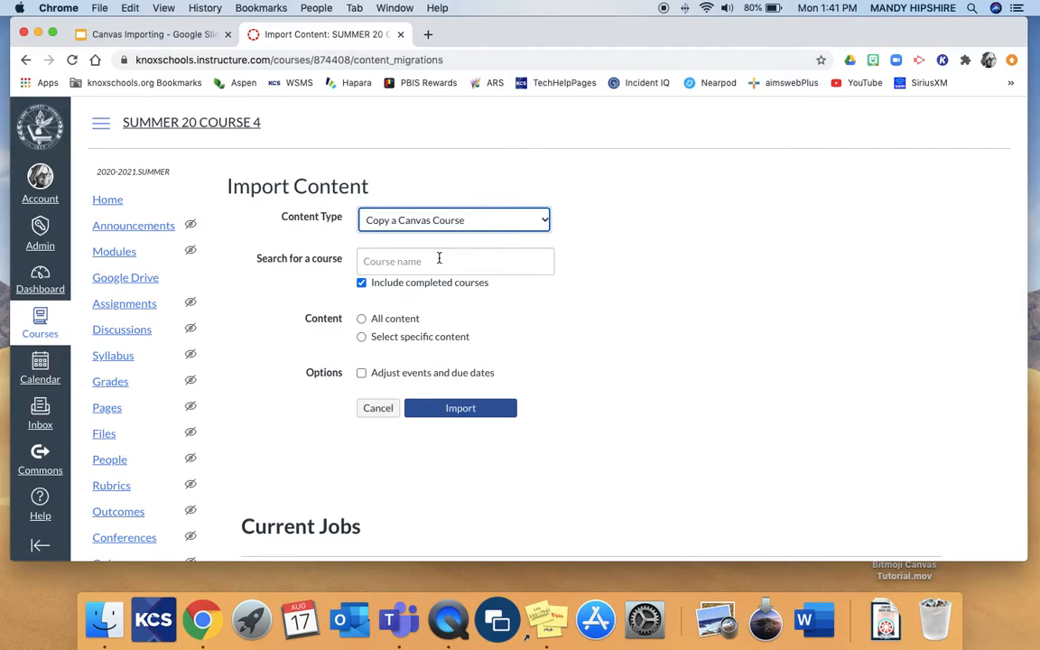
# Search for "summer 20" and choose SUMMER 20 COURSE 2 as the course to copy from
pyautogui.click(438, 260)
pyautogui.write('summer 20')
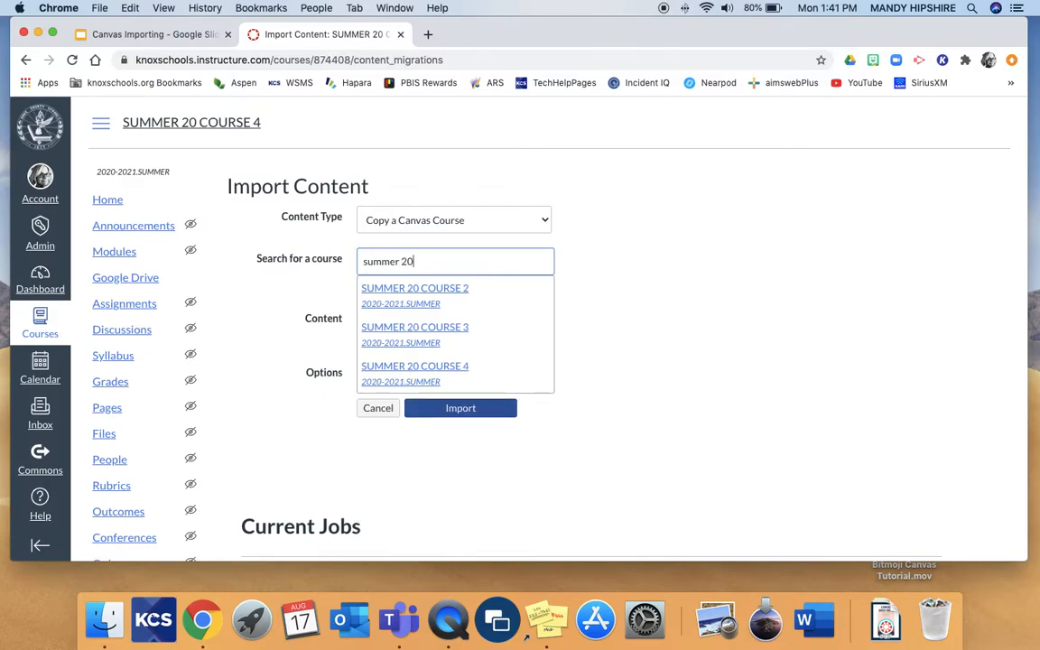
pyautogui.click(426, 295)
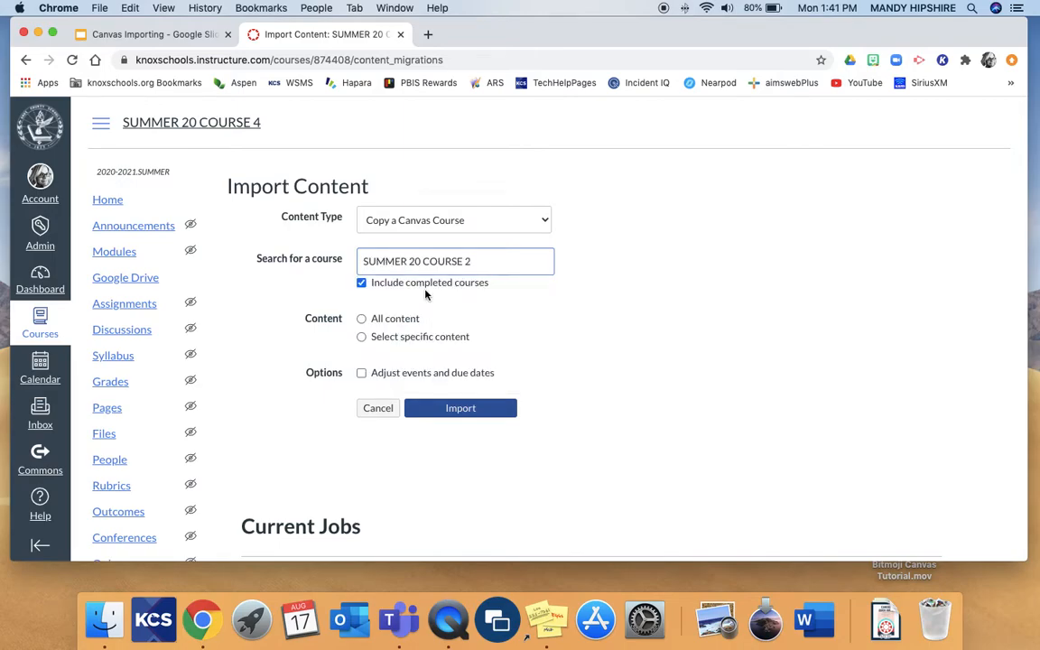
# Set the import to select specific content and start it
pyautogui.click(362, 320)
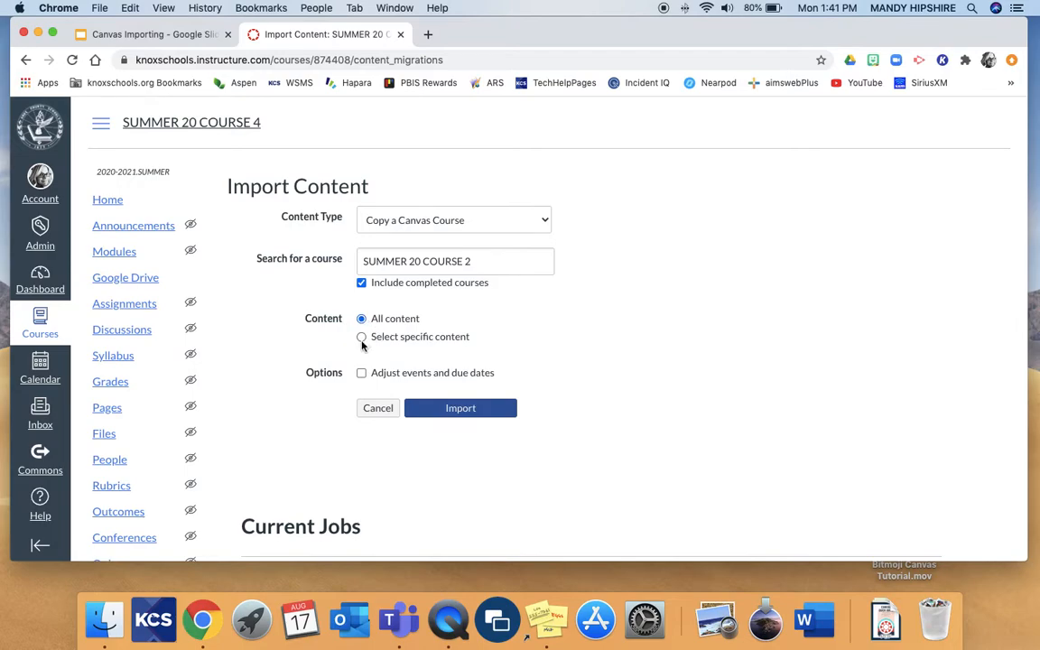
pyautogui.click(362, 337)
pyautogui.click(361, 318)
pyautogui.click(362, 338)
pyautogui.click(456, 409)
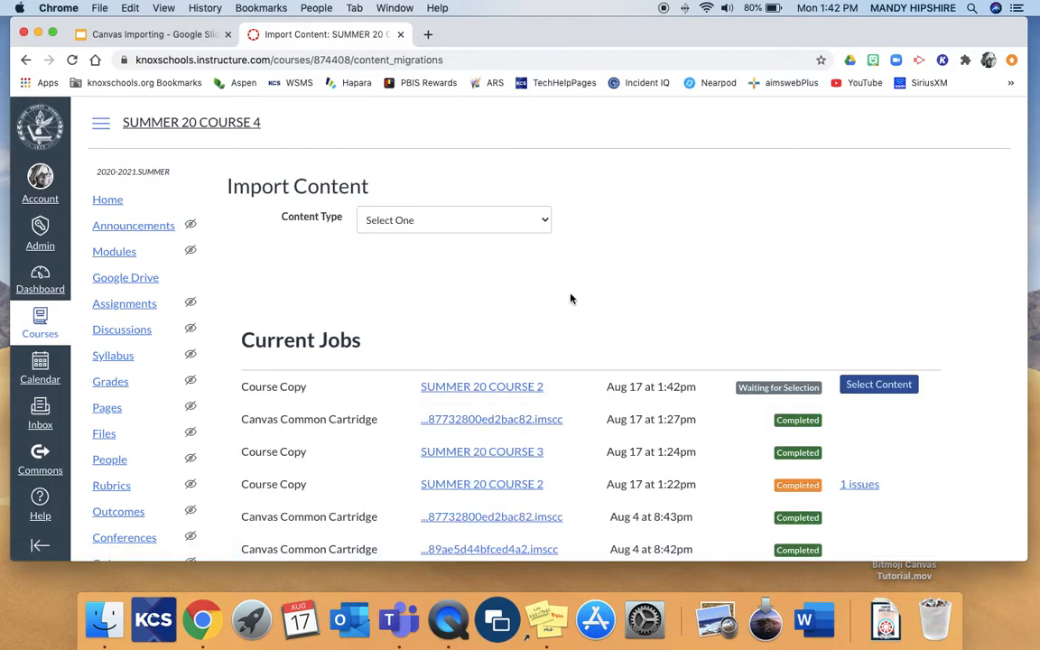
# Open the content selection for the waiting course copy and include the first "Week 2: August 24th-28th (Freak the Mighty: Chapters 6-10)" module
pyautogui.click(889, 386)
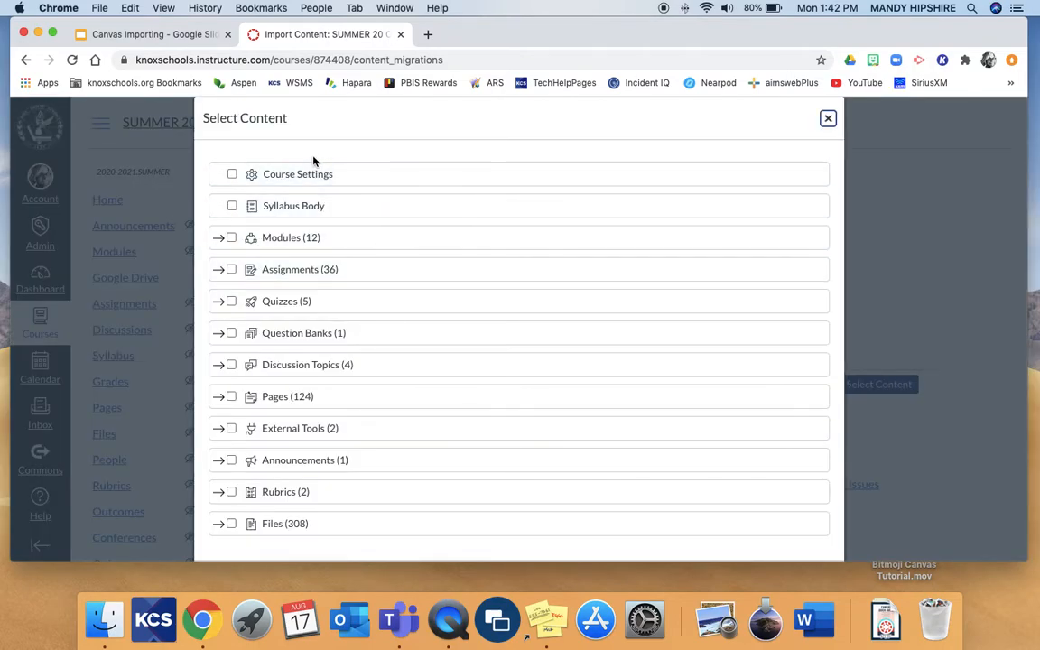
pyautogui.click(219, 239)
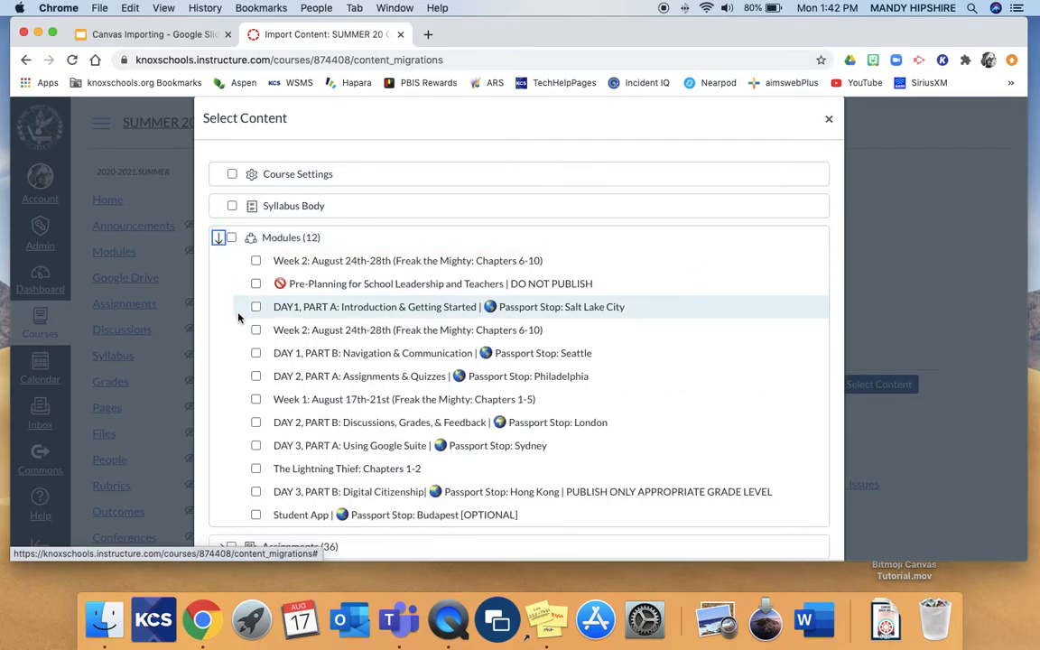
pyautogui.click(257, 262)
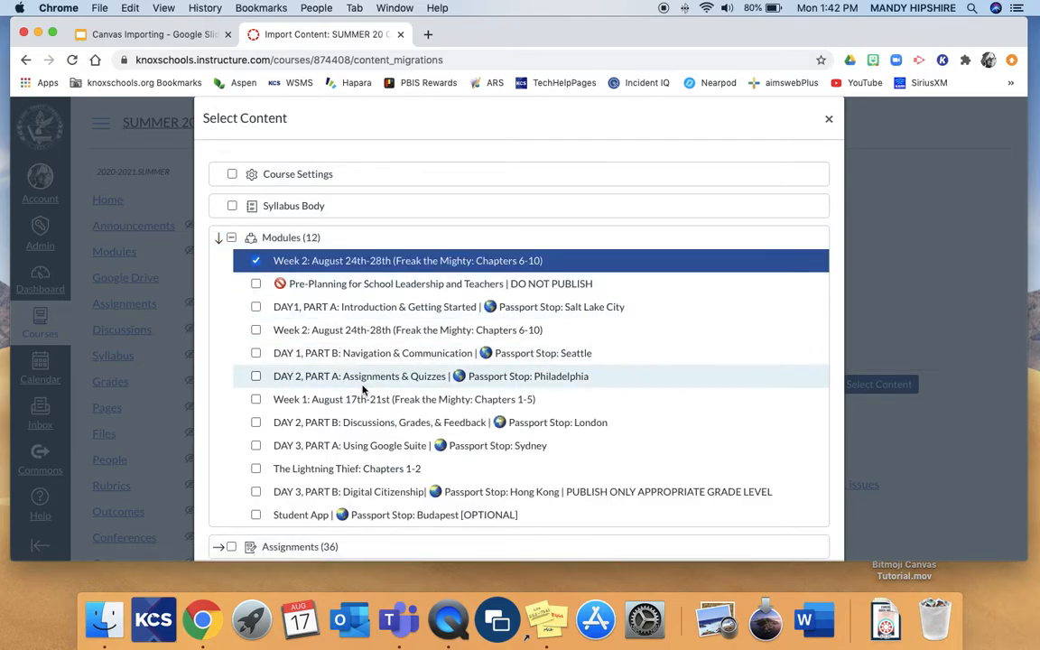
# Expand the Pages category in the content selection and include the Bitmoji Home Page
pyautogui.scroll(-1, 361, 388)
pyautogui.scroll(-1, 361, 390)
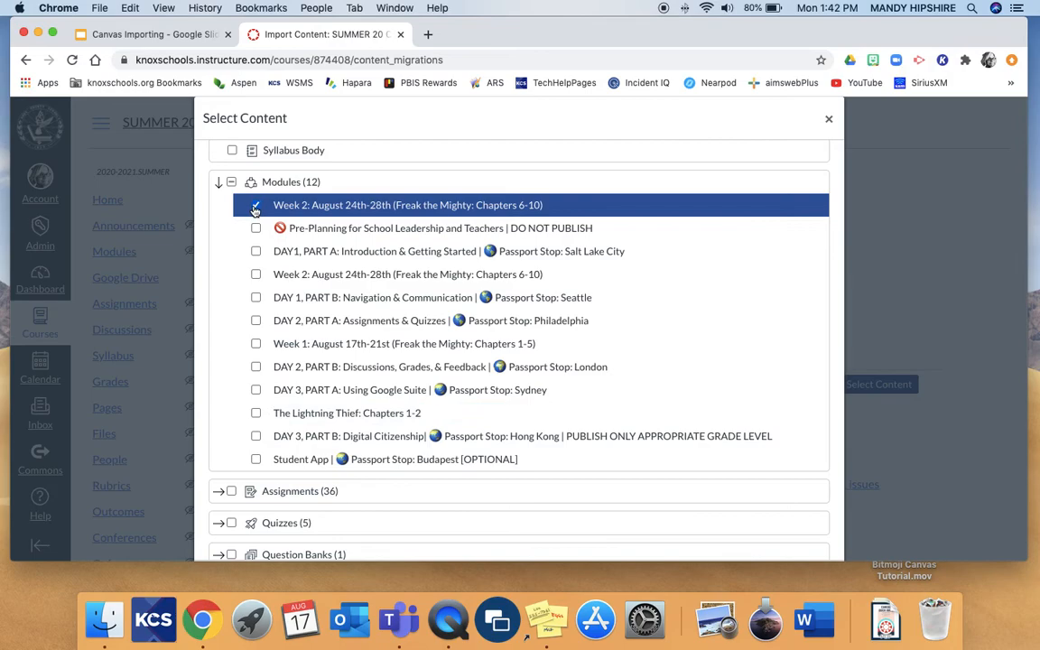
pyautogui.scroll(-5, 391, 409)
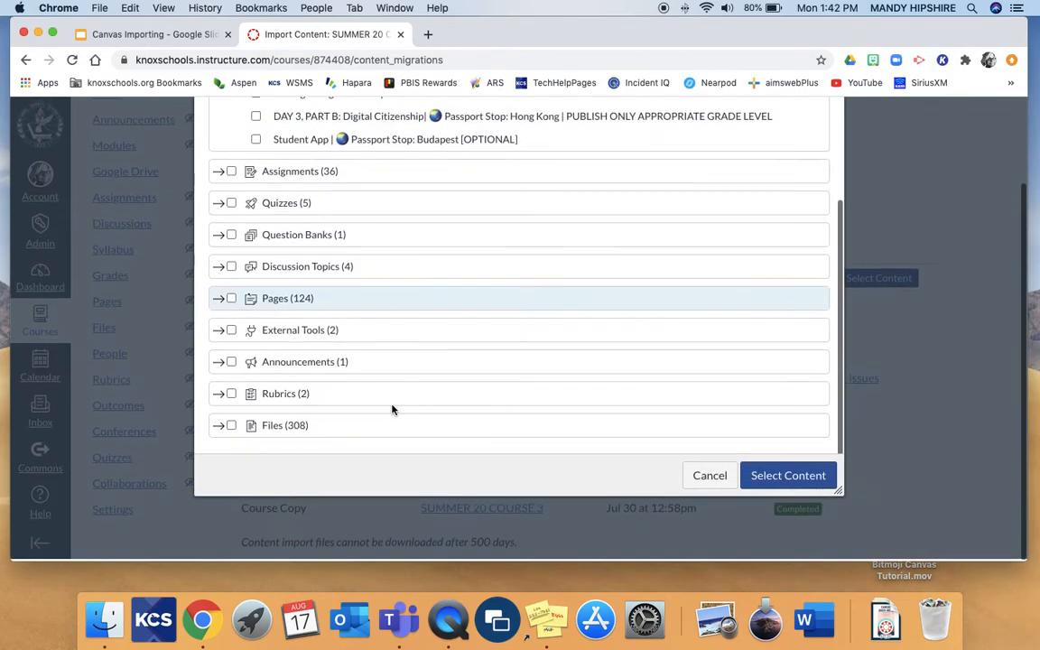
pyautogui.scroll(4, 683, 393)
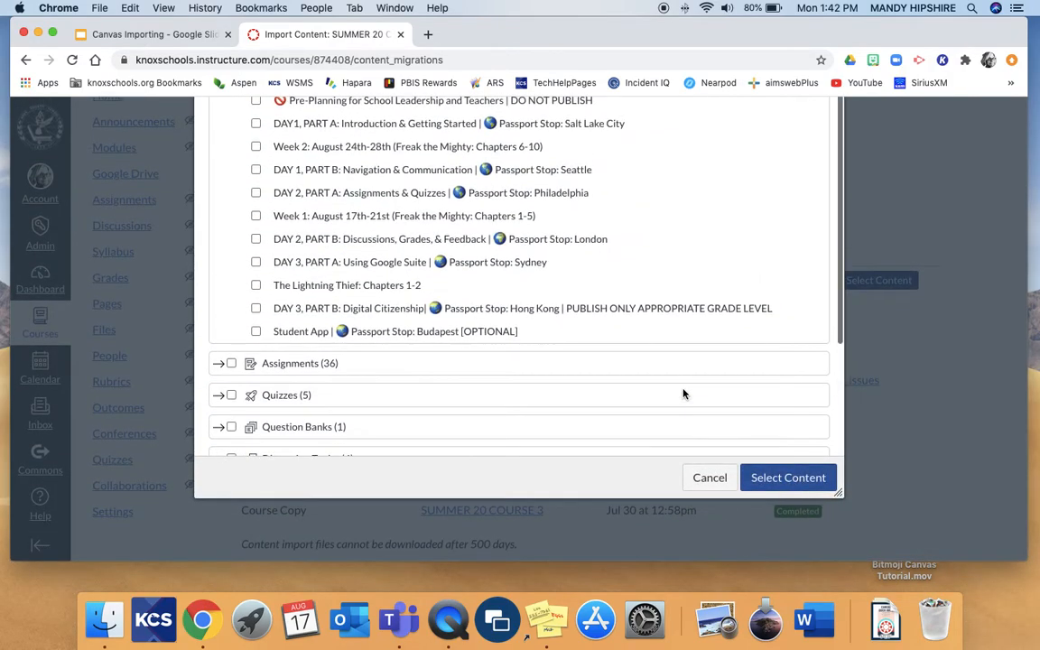
pyautogui.scroll(-3, 483, 239)
pyautogui.click(219, 370)
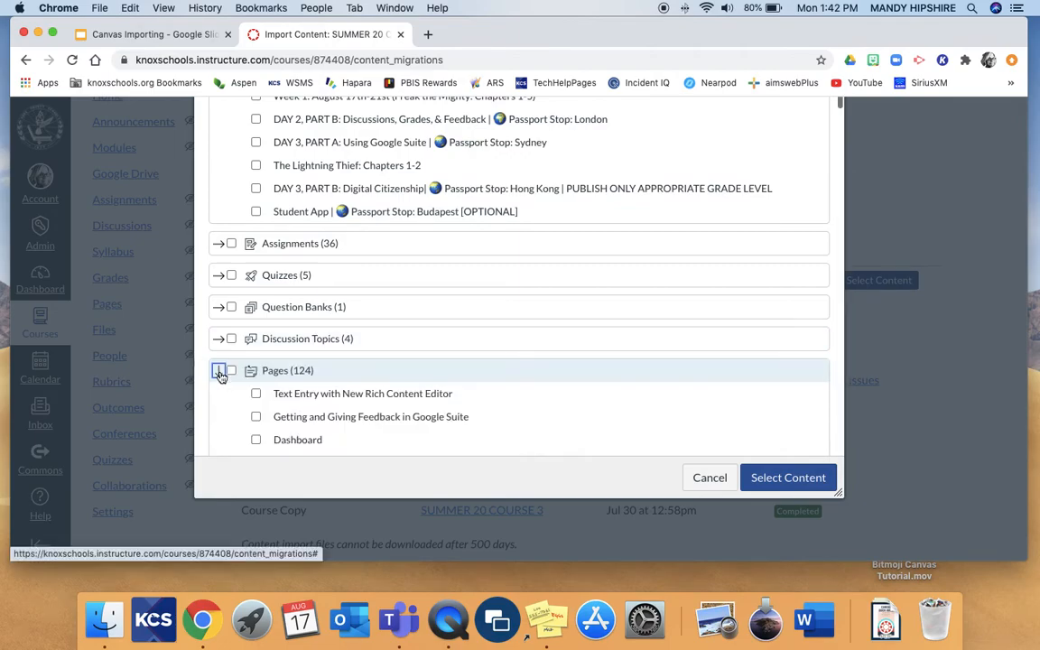
pyautogui.scroll(-1, 291, 395)
pyautogui.scroll(-2, 292, 396)
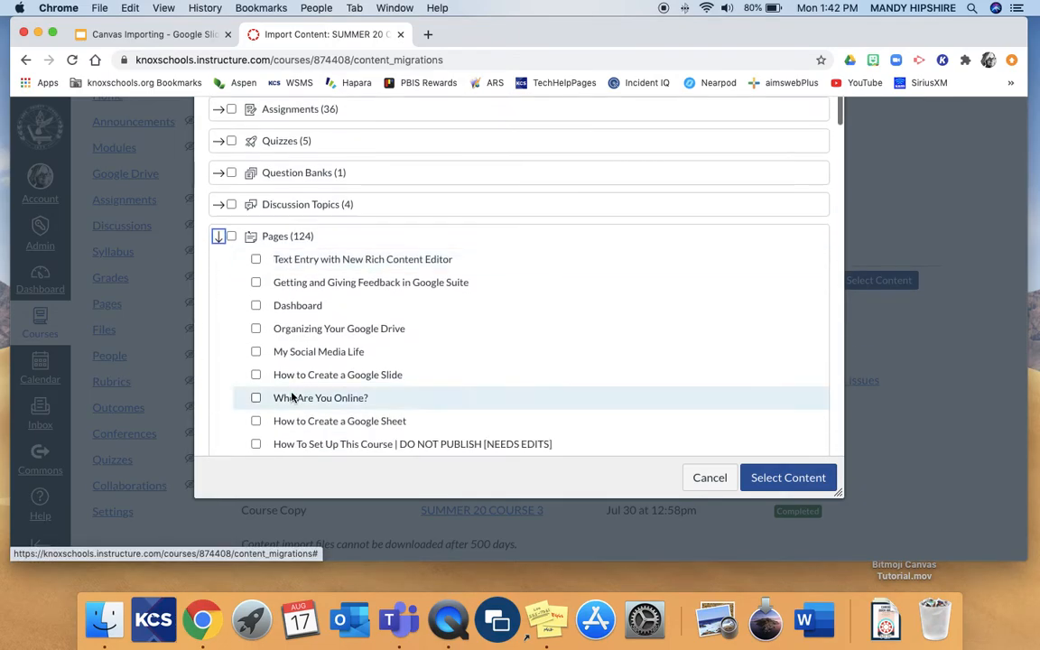
pyautogui.scroll(-1, 291, 396)
pyautogui.scroll(-2, 292, 395)
pyautogui.scroll(-3, 292, 395)
pyautogui.scroll(-3, 292, 395)
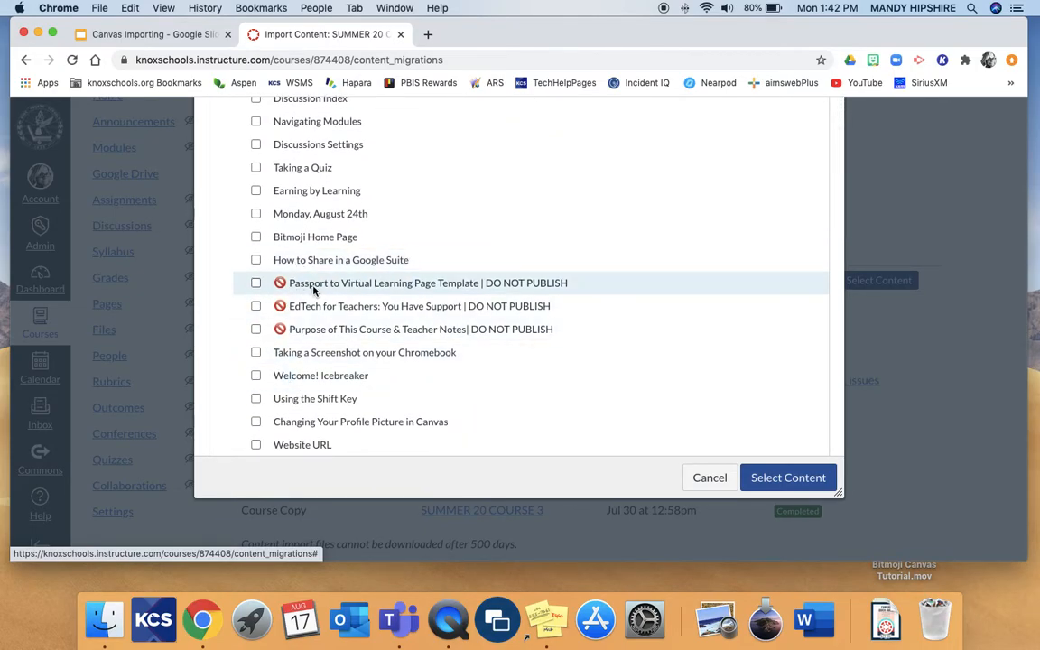
pyautogui.scroll(-3, 314, 290)
pyautogui.scroll(6, 280, 285)
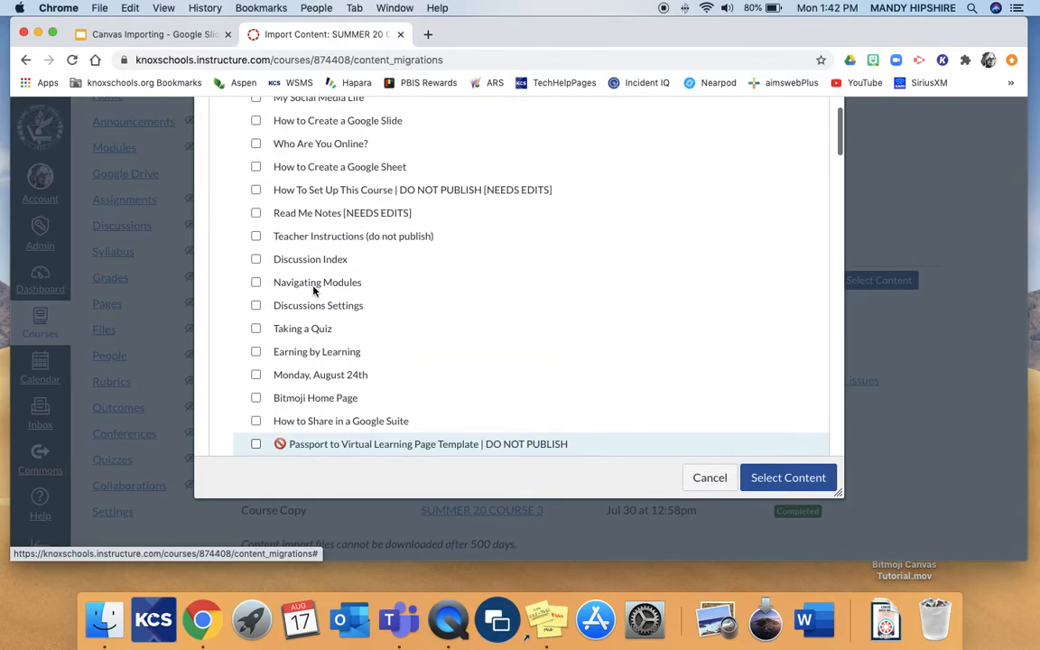
pyautogui.scroll(-2, 283, 288)
pyautogui.click(288, 331)
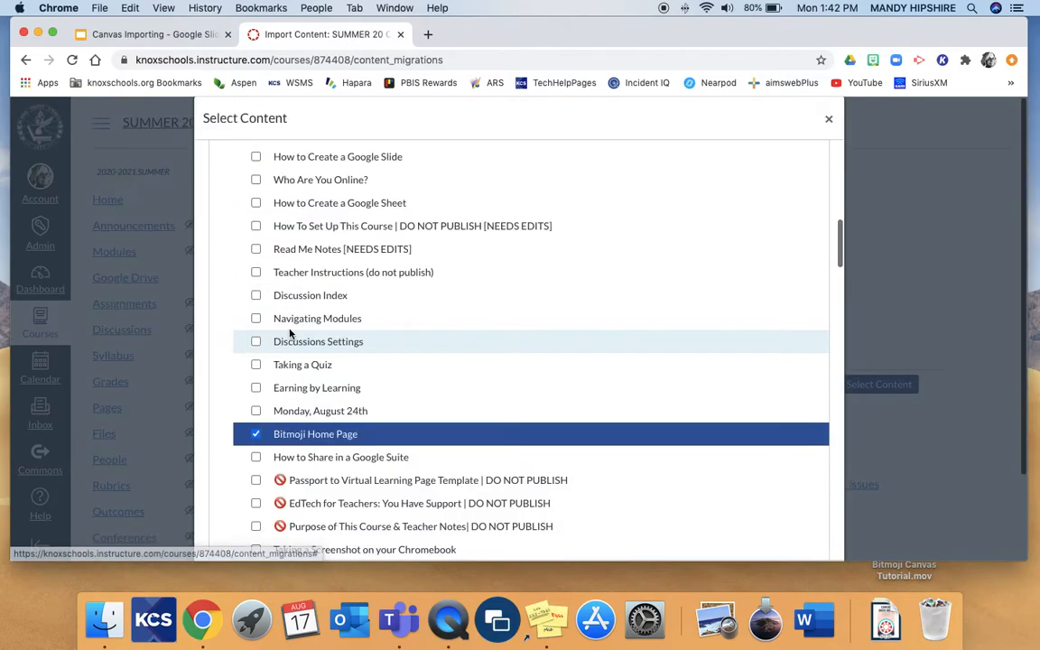
# Submit the selected content to run the course copy
pyautogui.scroll(-15, 577, 362)
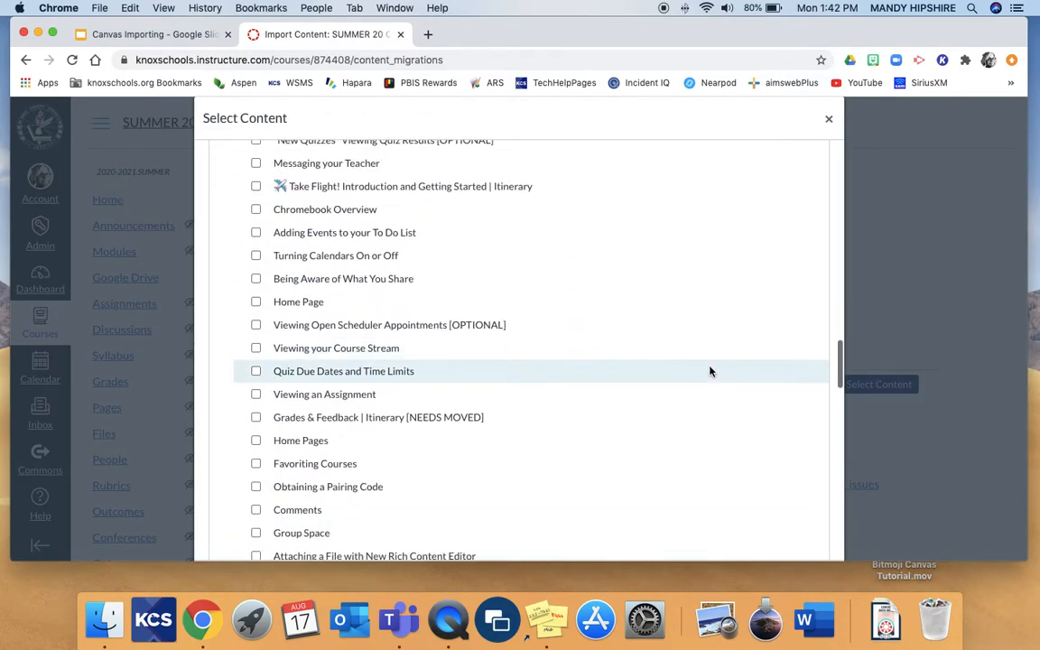
pyautogui.scroll(-3, 710, 371)
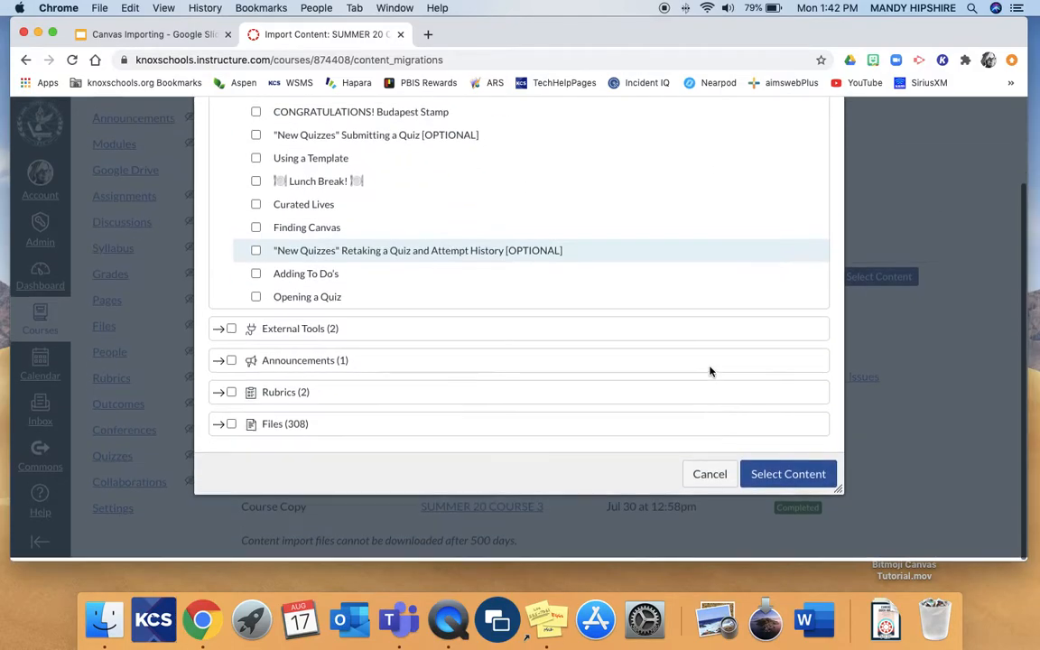
pyautogui.click(781, 479)
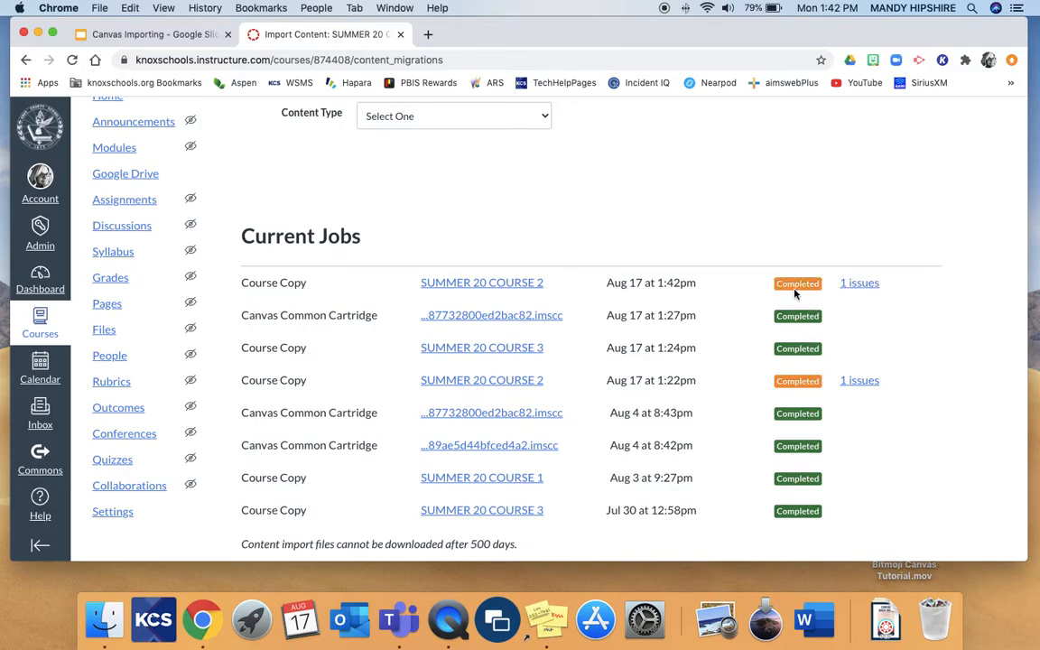
# Show the issue reported for the newest SUMMER 20 COURSE 2 import and examine the linked page for missing content
pyautogui.click(856, 283)
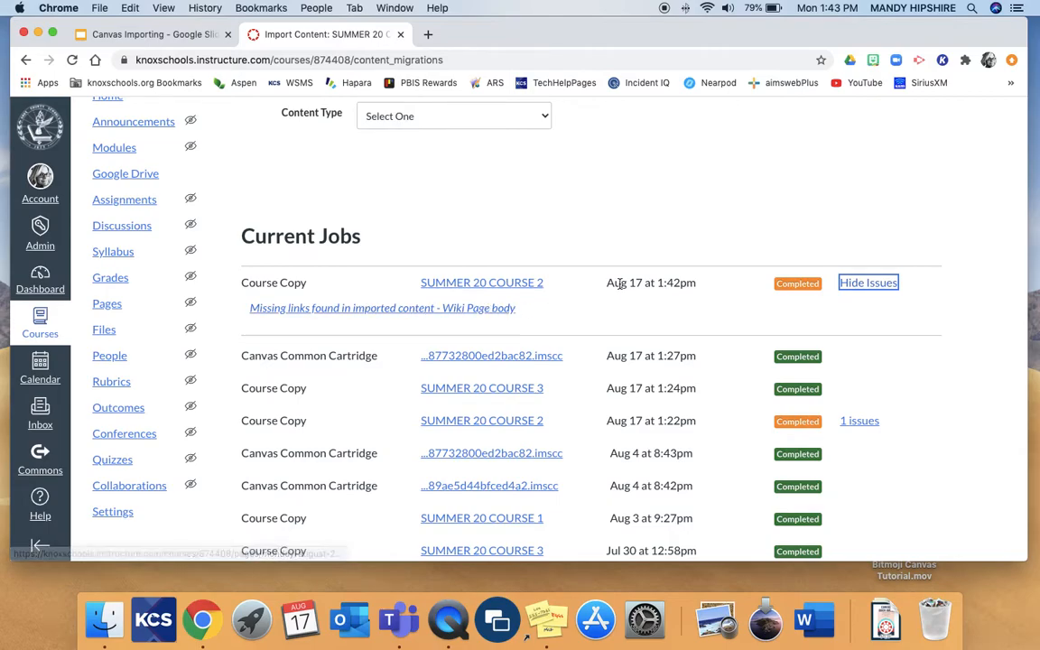
pyautogui.click(476, 312)
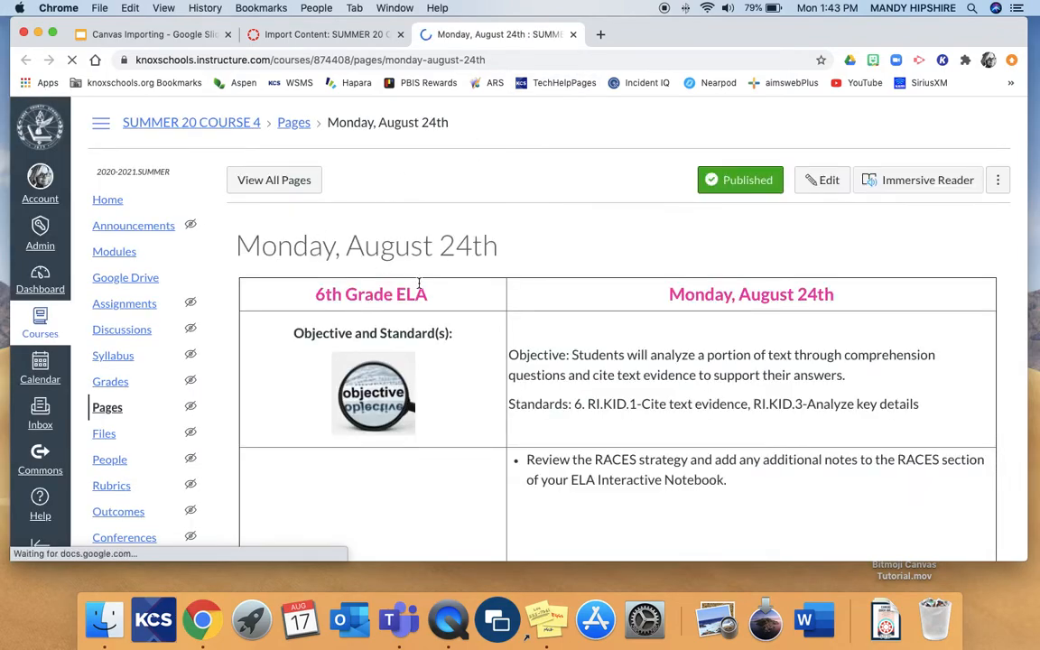
pyautogui.scroll(-3, 530, 352)
pyautogui.scroll(-1, 533, 350)
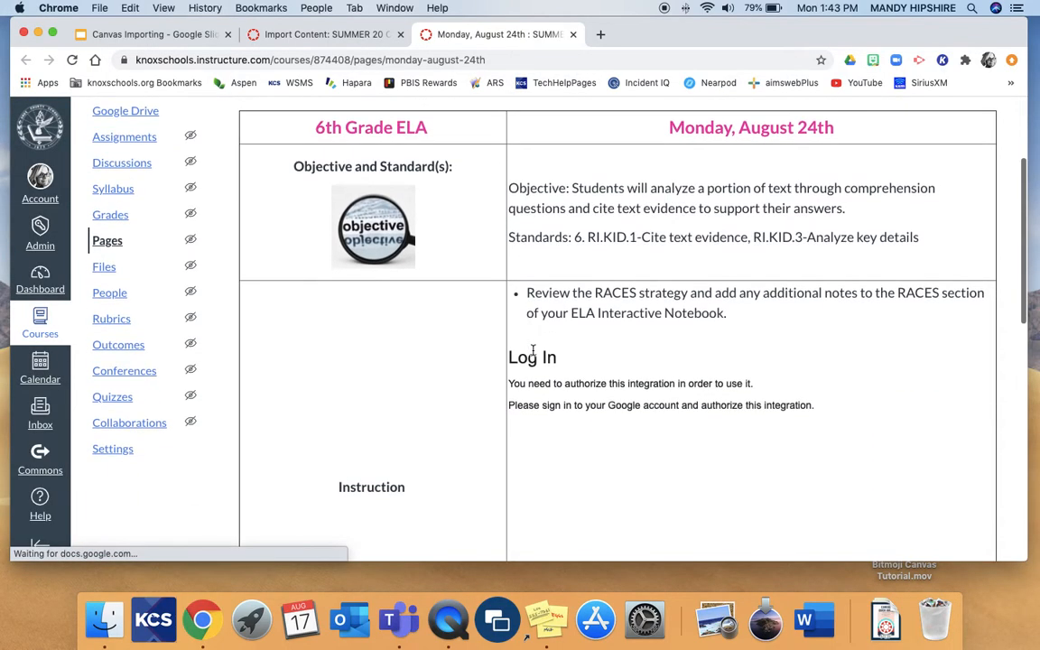
pyautogui.scroll(-3, 533, 351)
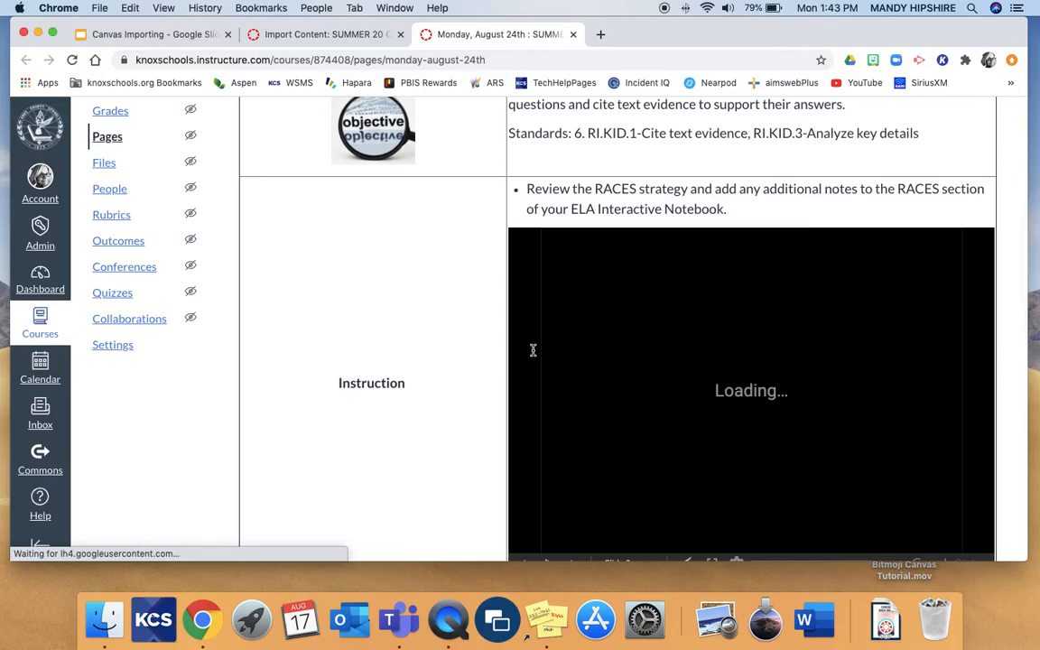
pyautogui.scroll(-5, 397, 376)
pyautogui.scroll(7, 395, 381)
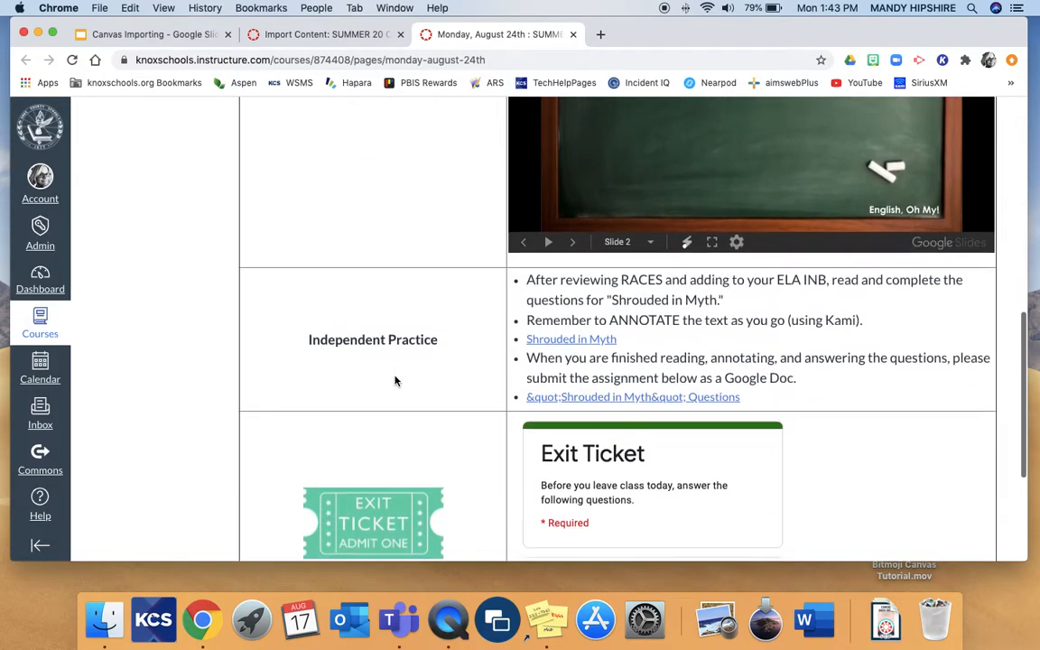
pyautogui.scroll(-4, 393, 388)
pyautogui.scroll(-6, 394, 388)
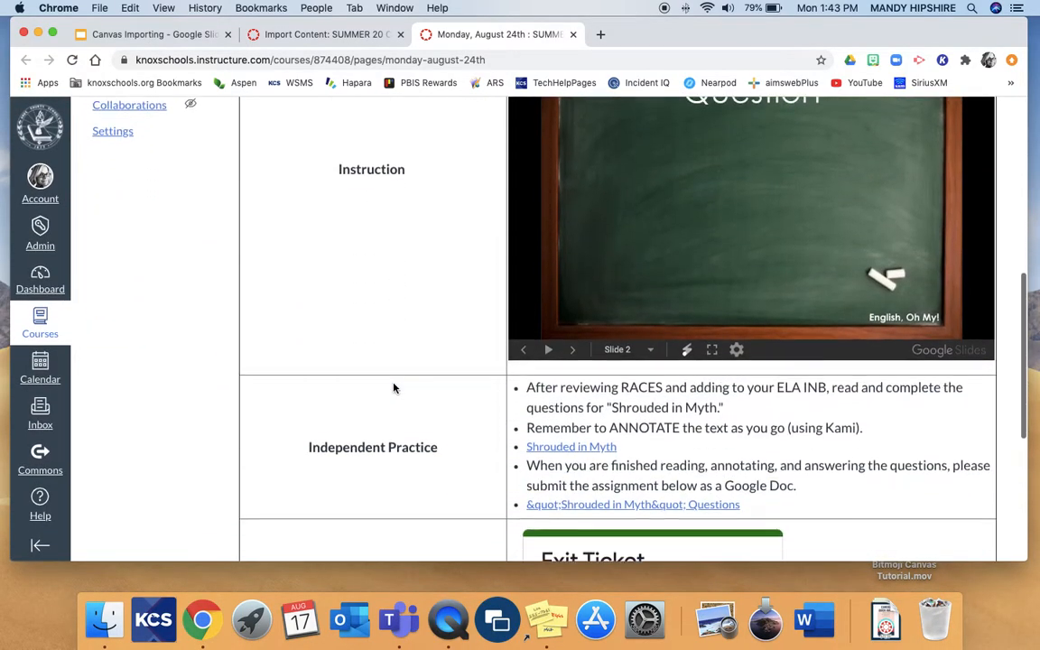
pyautogui.scroll(10, 394, 388)
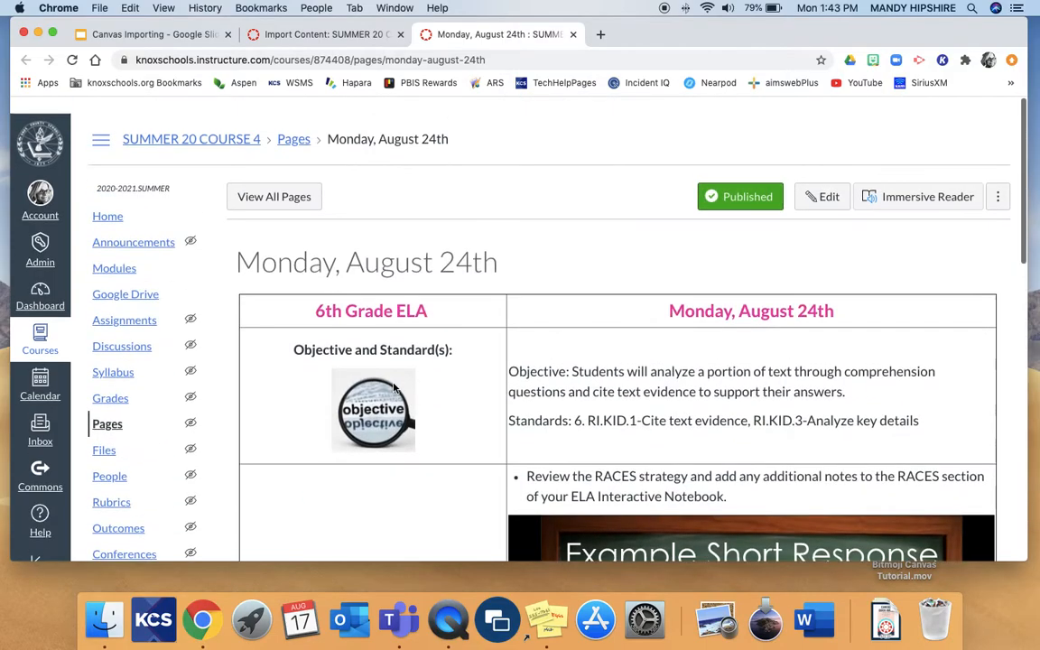
# Check the imported module on the course home, and view the list of all pages in the course
pyautogui.click(100, 200)
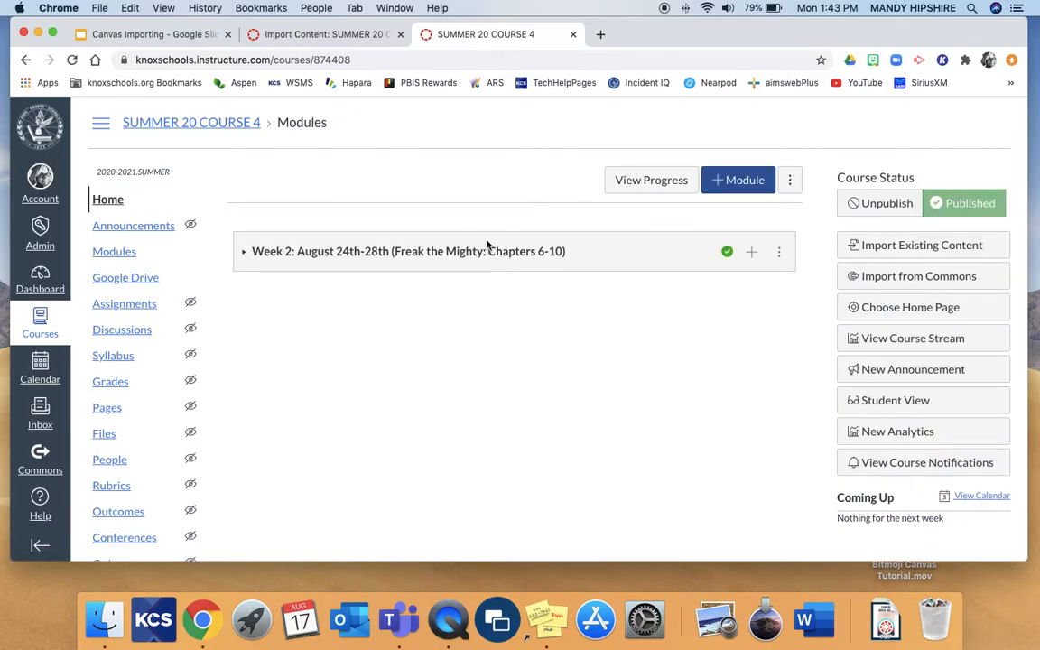
pyautogui.click(107, 409)
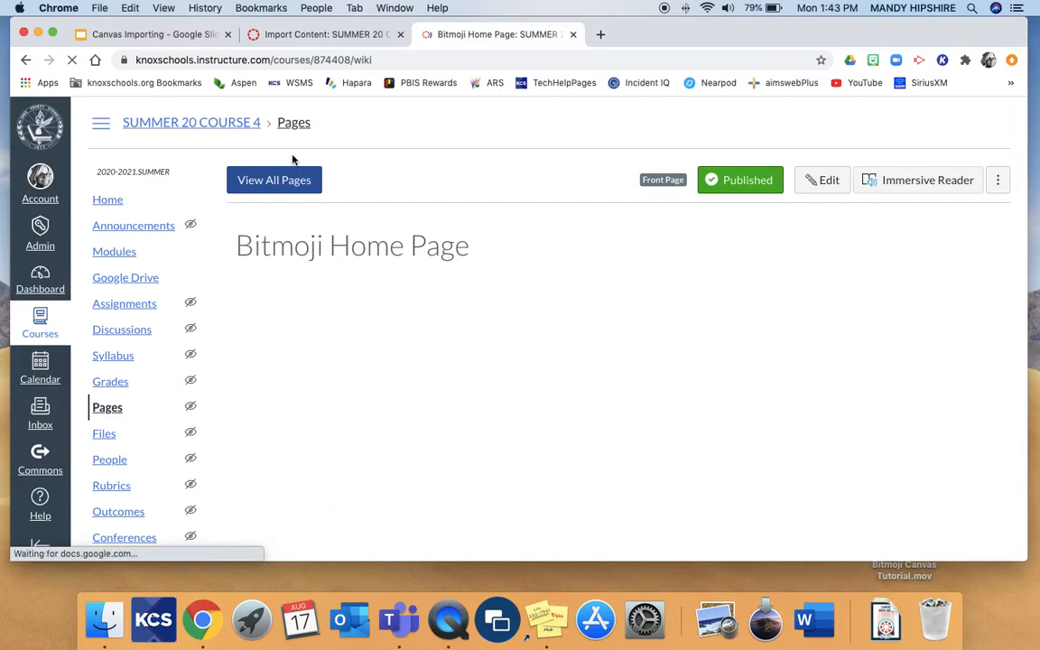
pyautogui.click(281, 182)
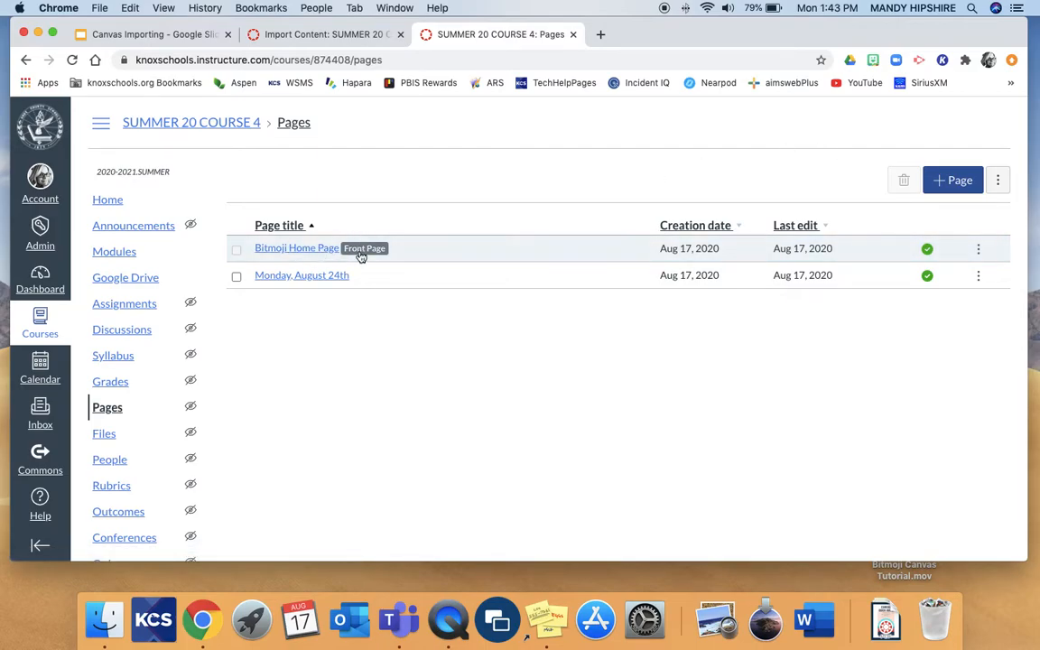
# Set the course home page to the Pages Front Page, Bitmoji Home Page, and look over the result
pyautogui.click(104, 201)
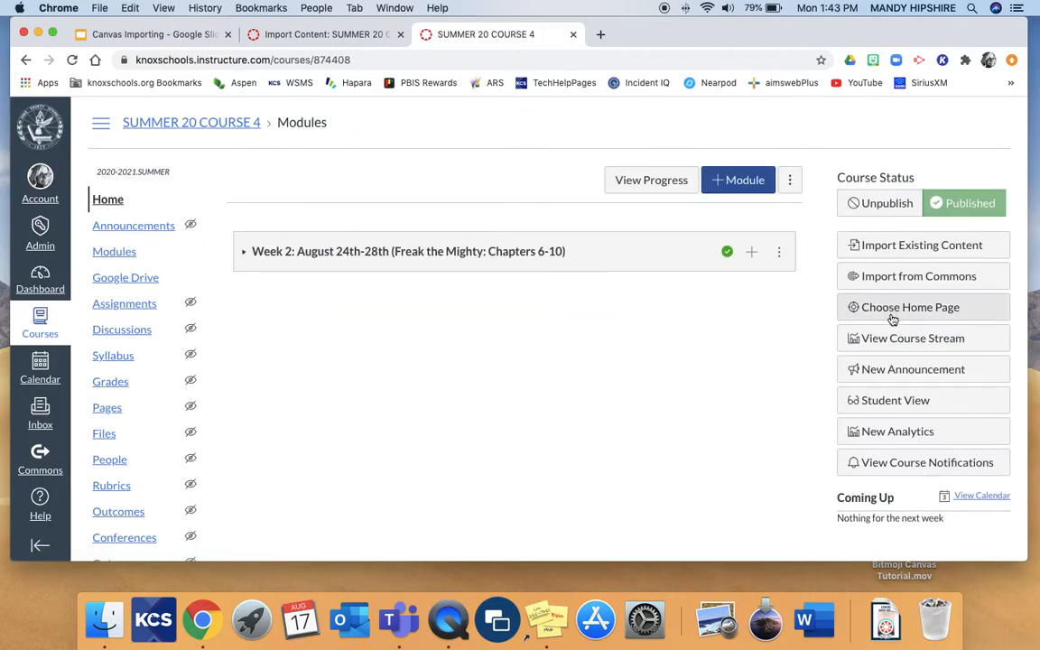
pyautogui.click(888, 309)
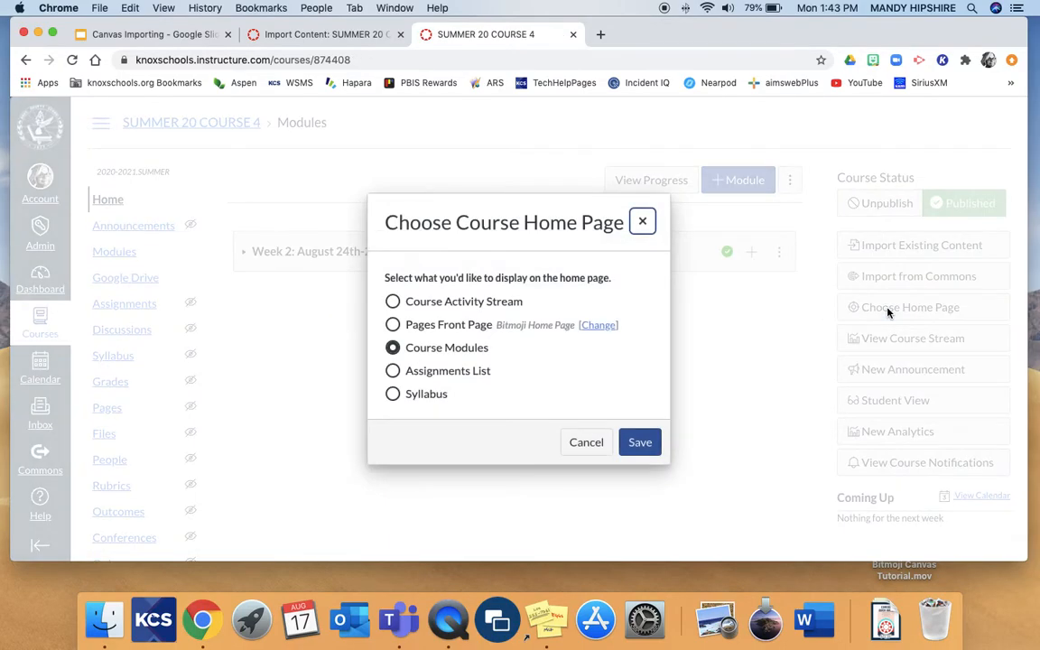
pyautogui.click(393, 325)
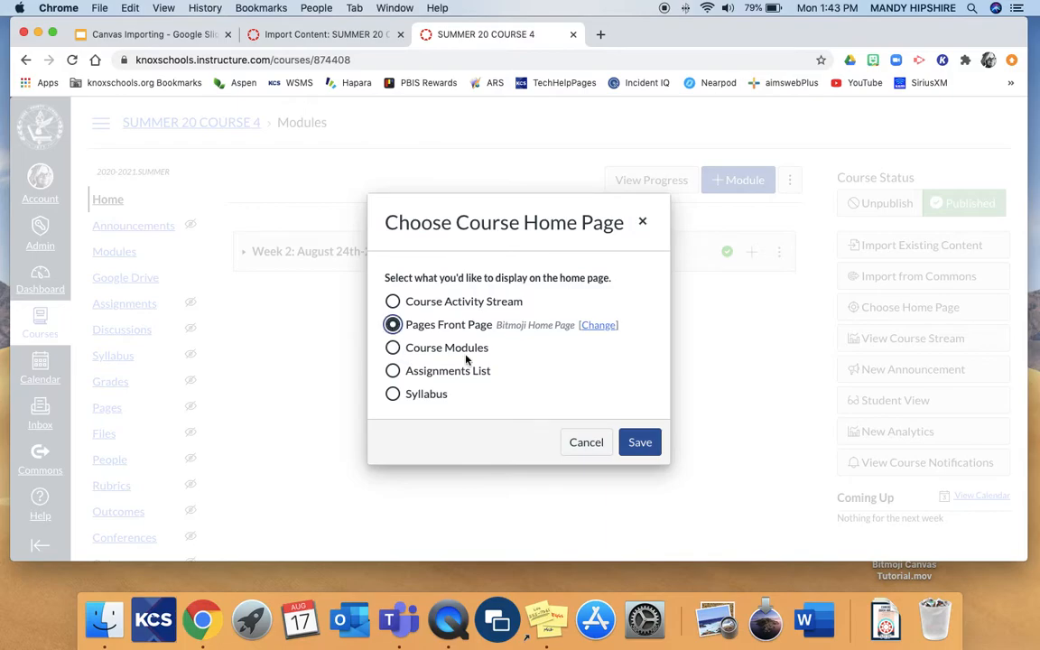
pyautogui.click(639, 446)
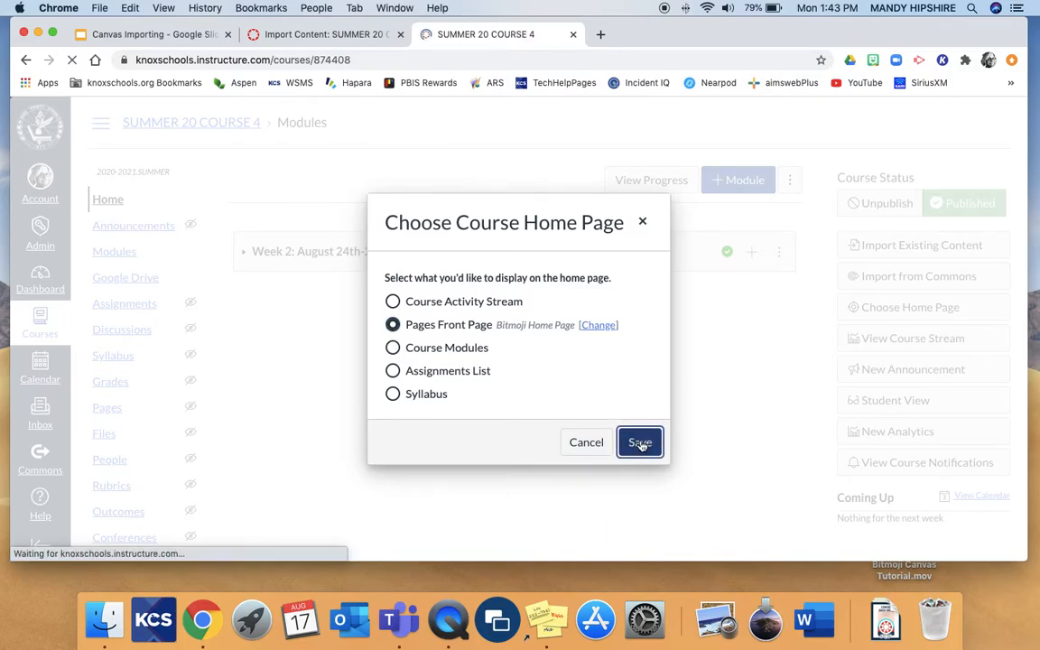
pyautogui.scroll(-3, 546, 322)
pyautogui.scroll(3, 547, 322)
# Show the course modules and expand the contents of the Week 2: August 24th-28th module
pyautogui.click(114, 255)
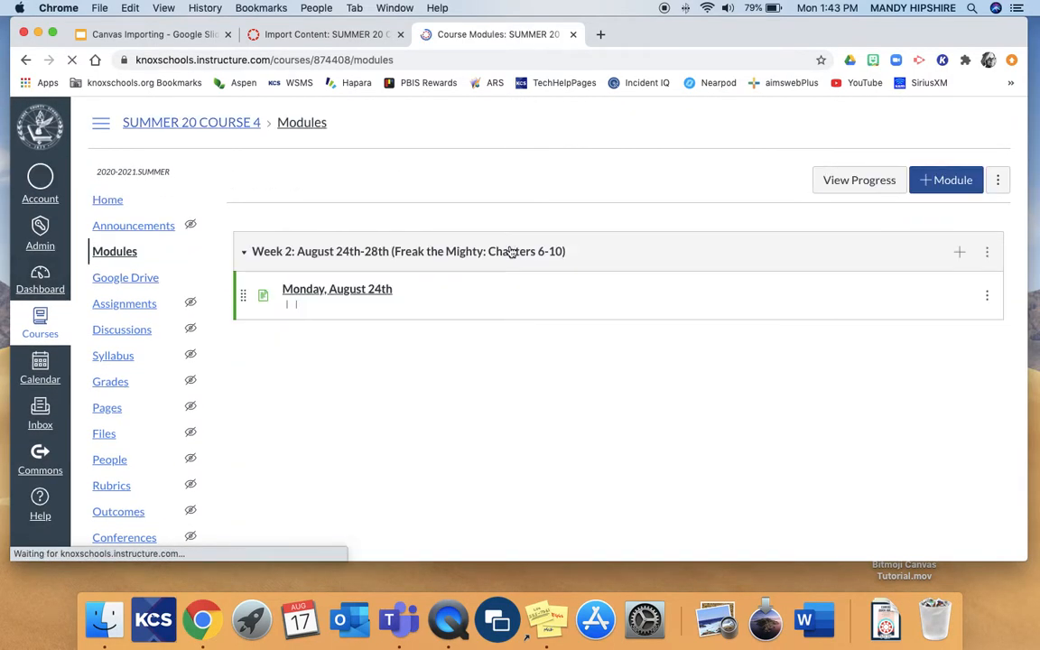
pyautogui.click(511, 251)
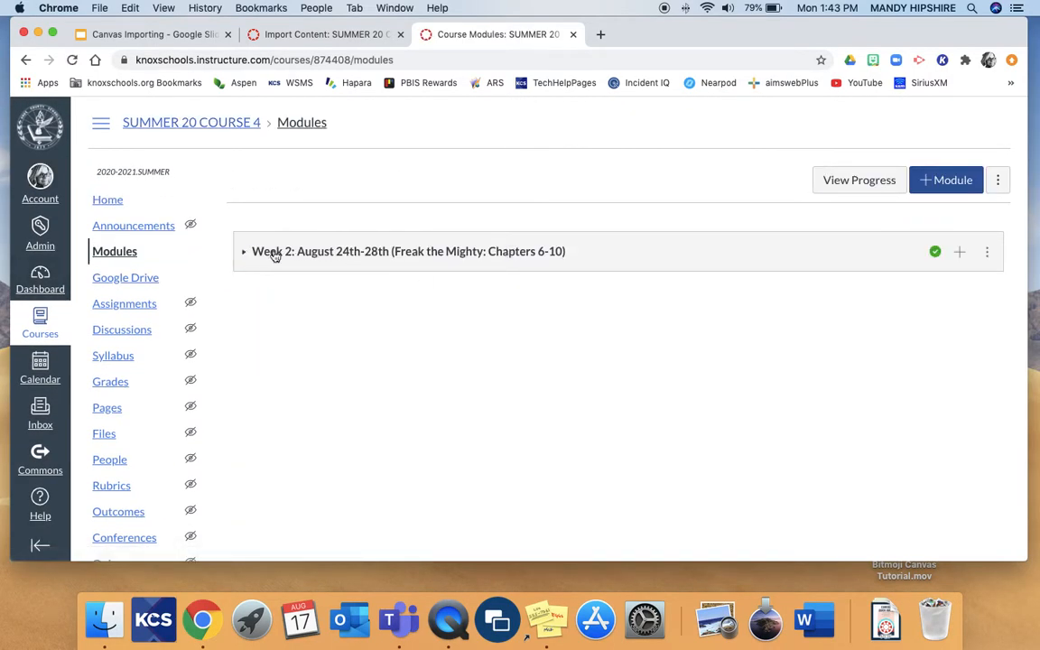
pyautogui.click(244, 251)
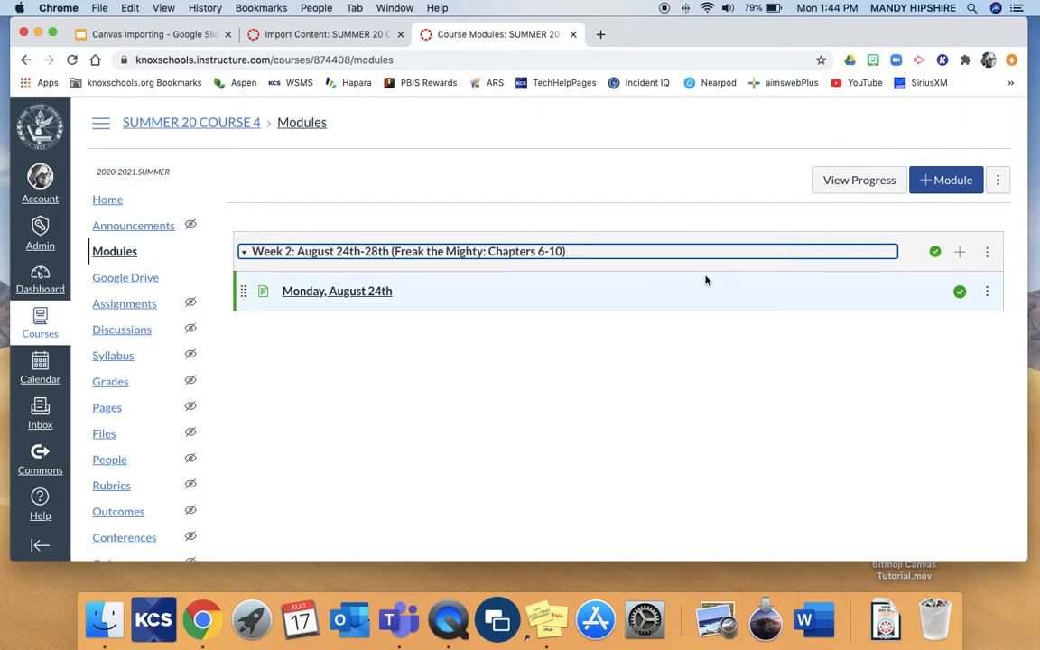
# Start sharing the whole Week 2 module to Commons as a new resource, not an update to a previously shared one
pyautogui.click(989, 254)
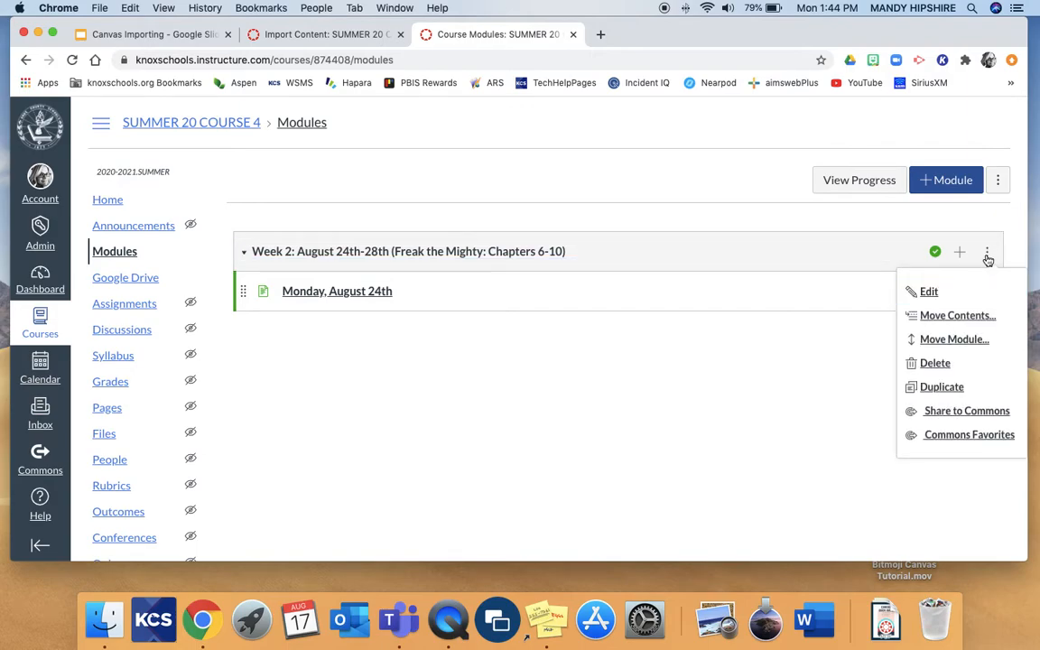
pyautogui.click(988, 254)
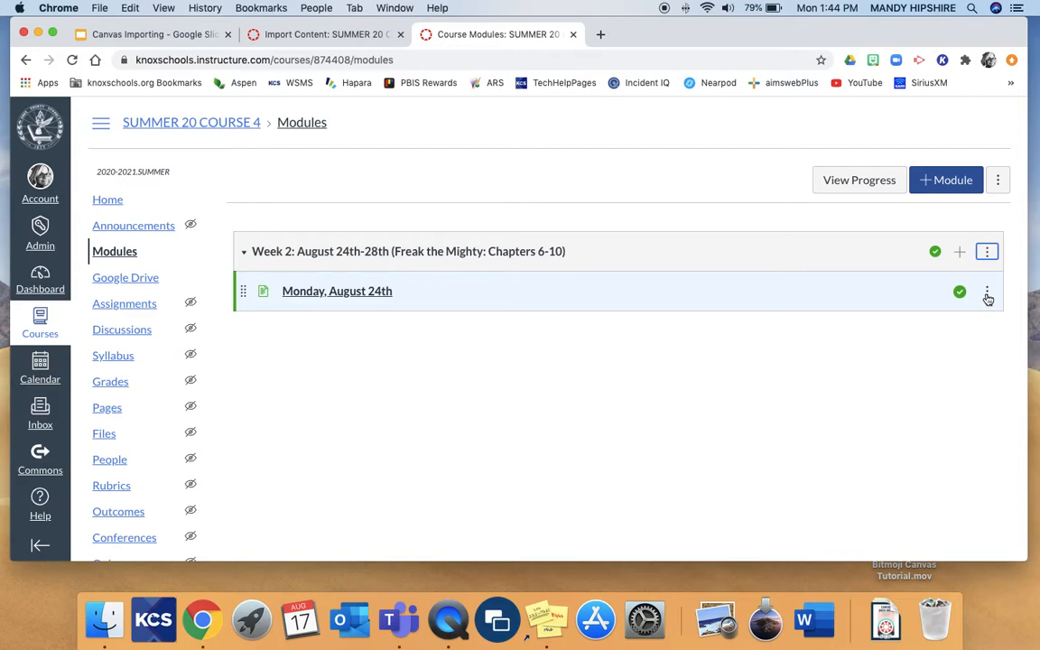
pyautogui.click(986, 292)
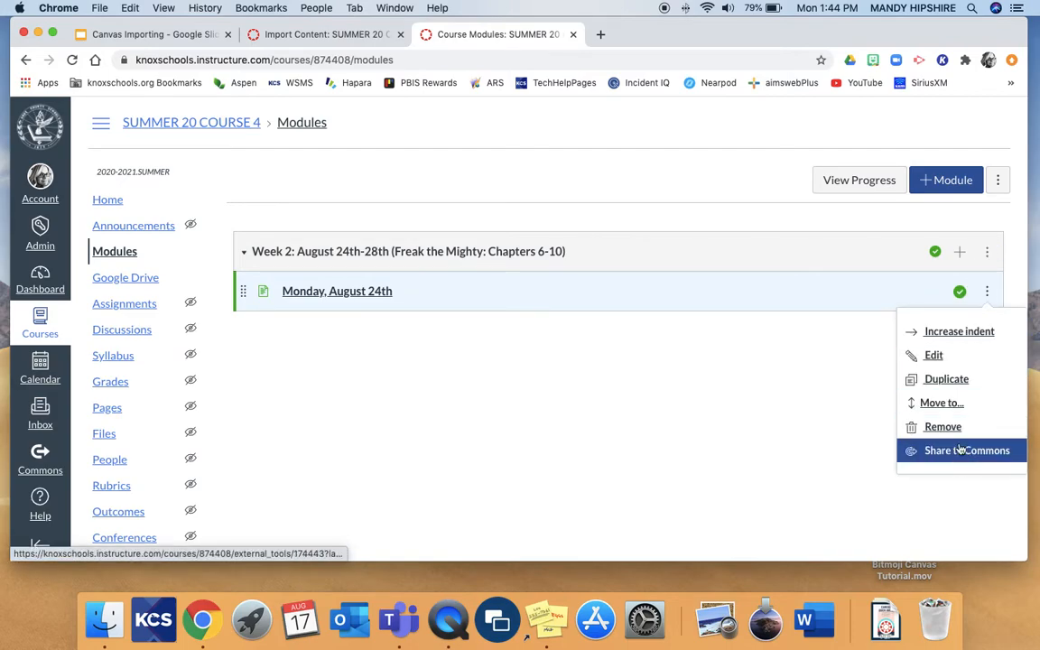
pyautogui.click(989, 255)
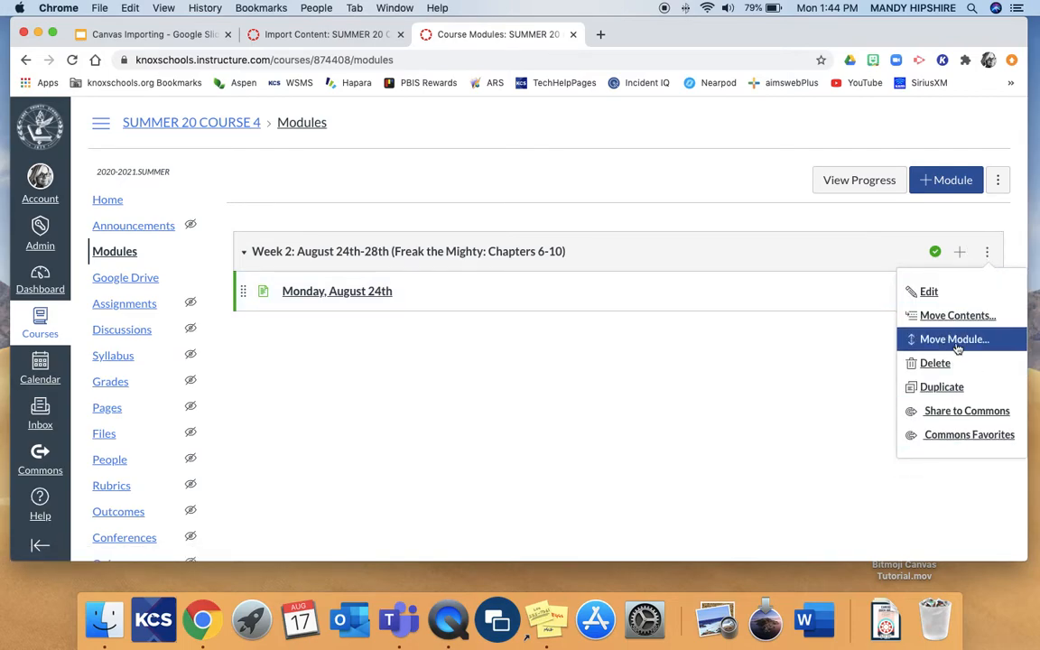
pyautogui.click(937, 413)
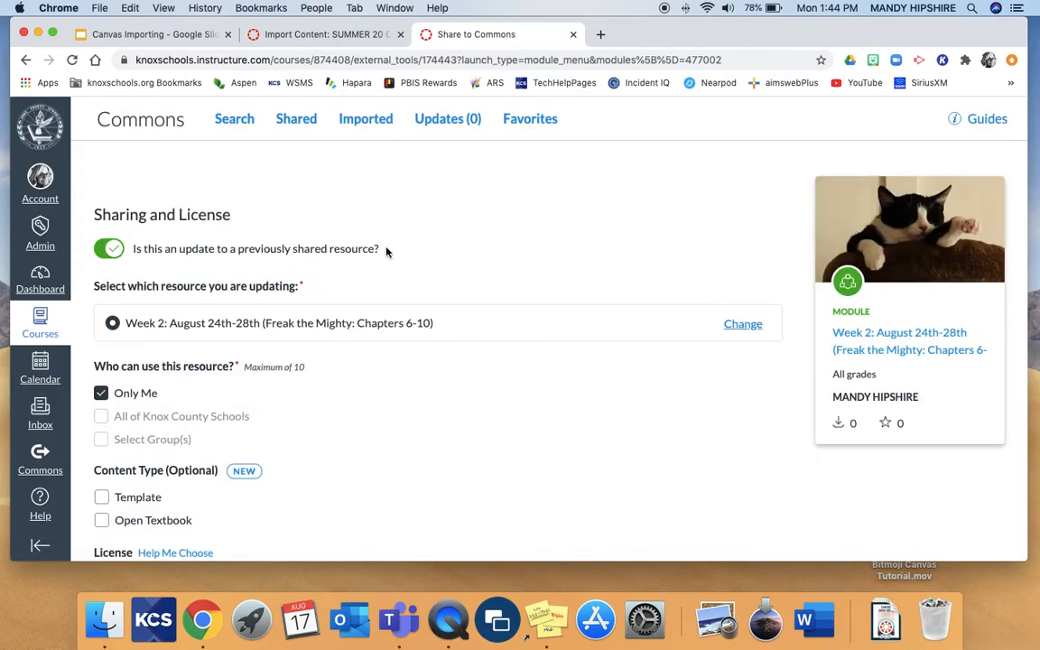
pyautogui.click(110, 249)
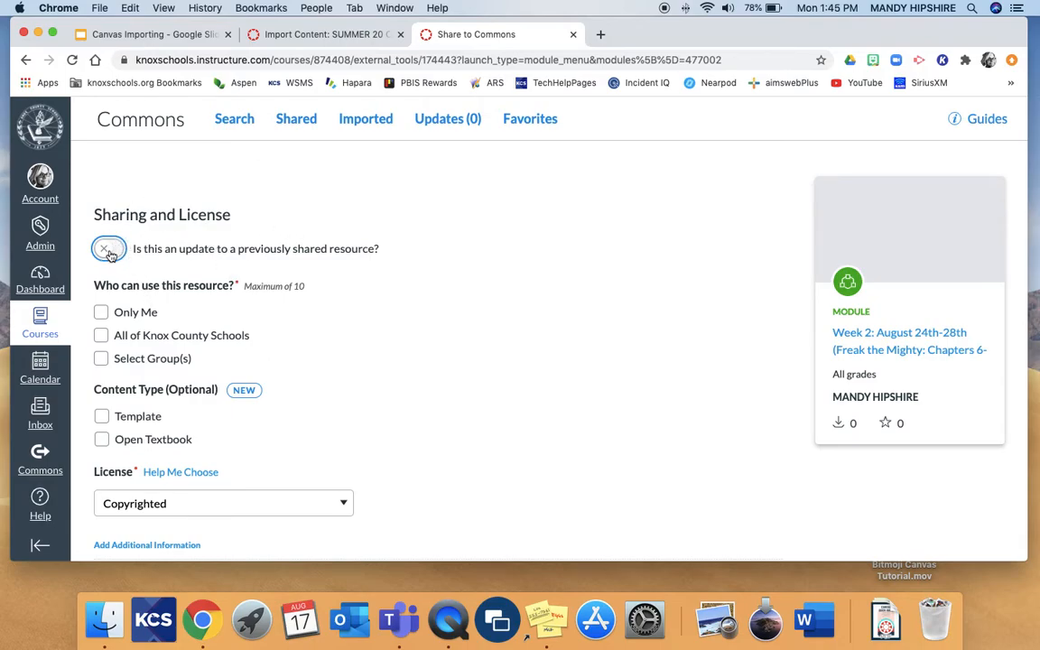
pyautogui.scroll(-2, 145, 325)
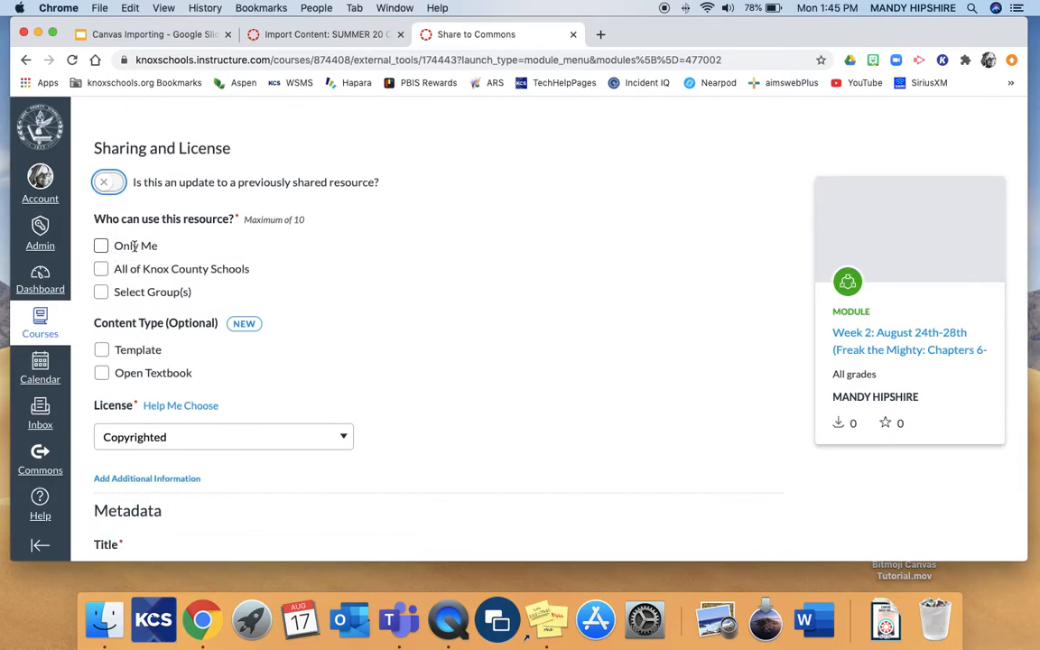
pyautogui.click(101, 292)
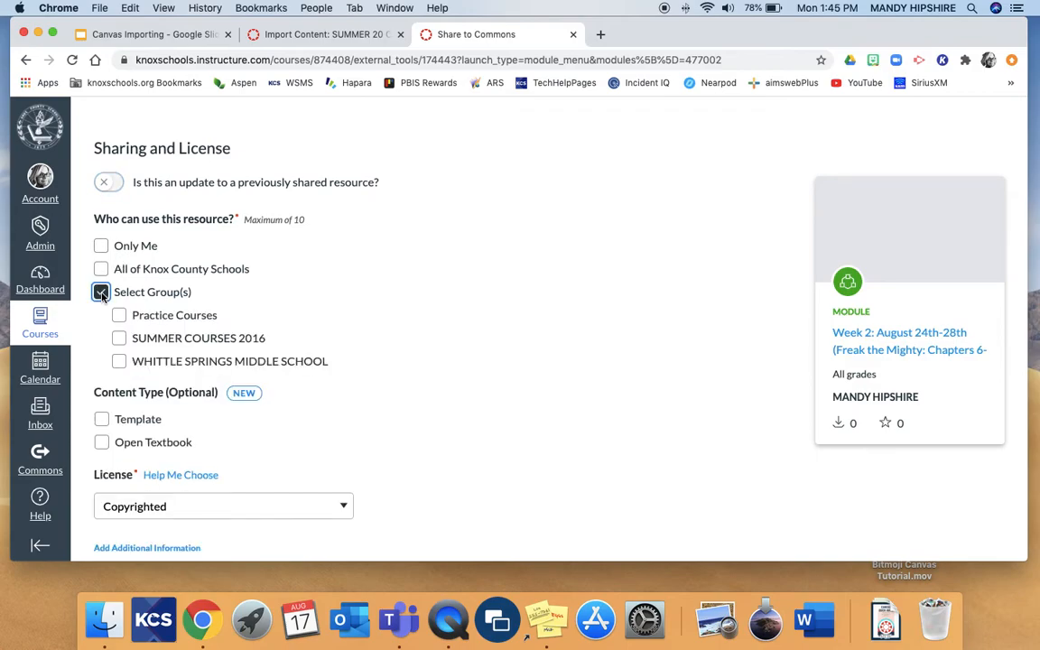
pyautogui.click(118, 361)
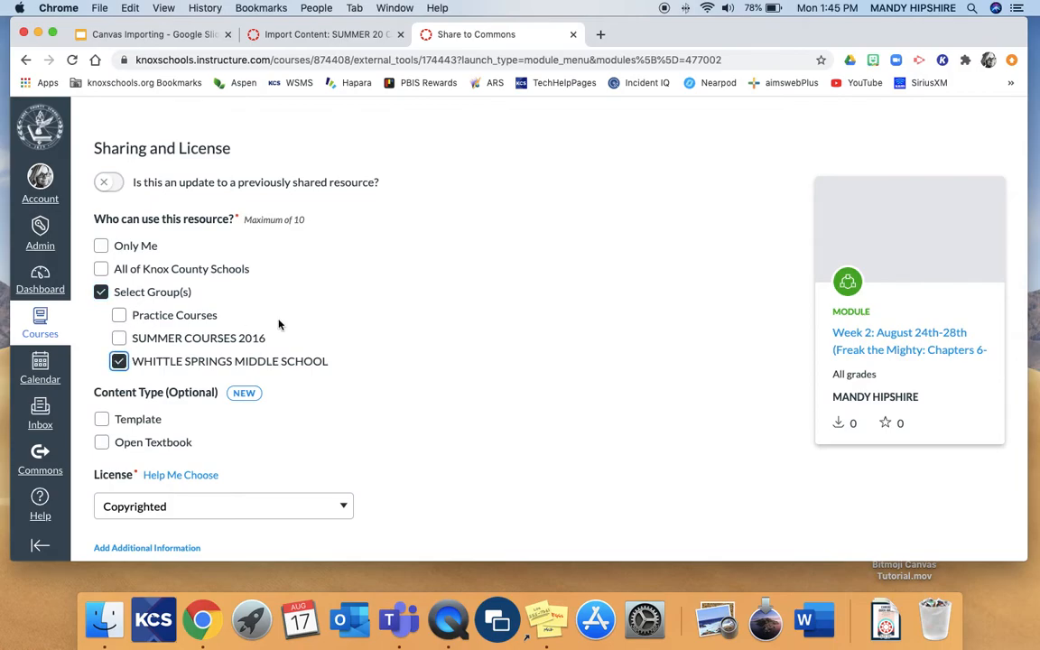
pyautogui.click(100, 293)
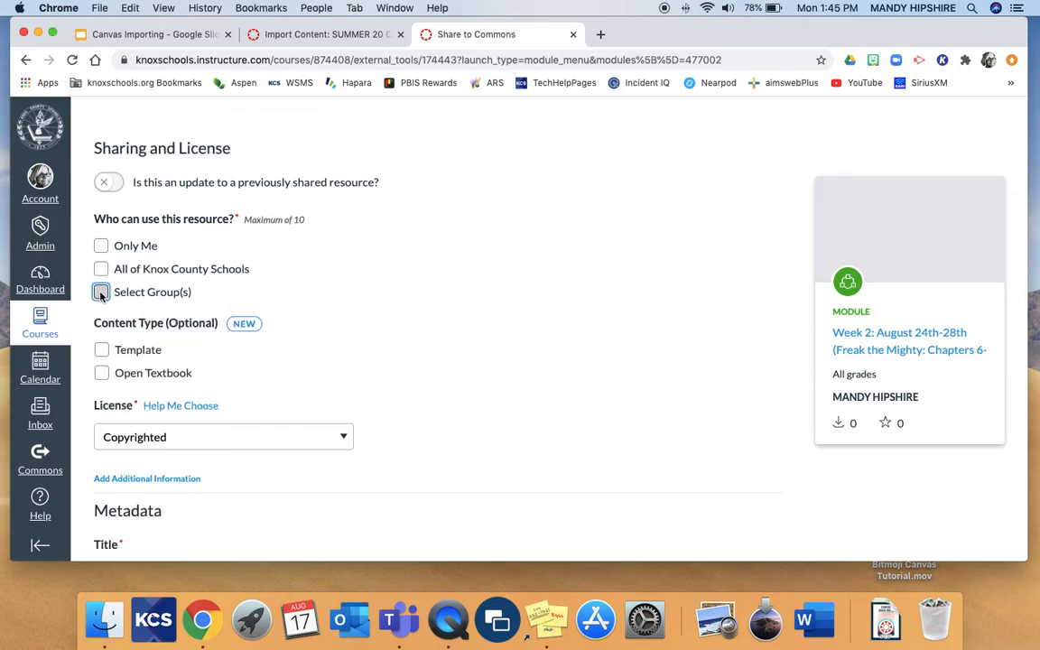
# Limit use of the resource to Only Me and enter the description "Novel Study Week 1 (8/17/20)"
pyautogui.click(101, 246)
pyautogui.scroll(-3, 294, 399)
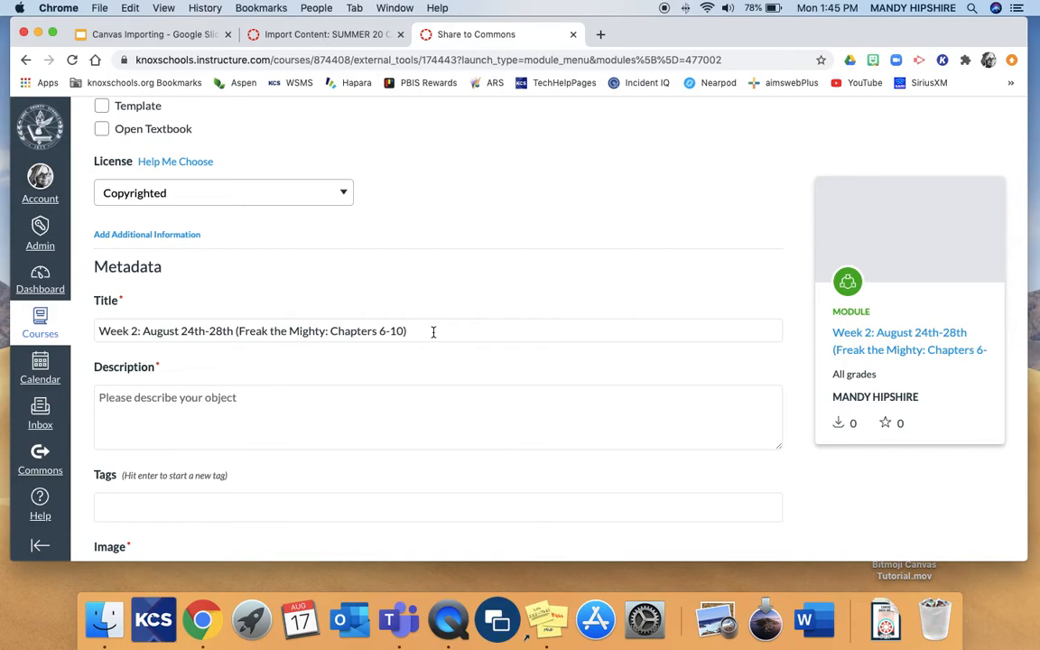
pyautogui.click(390, 417)
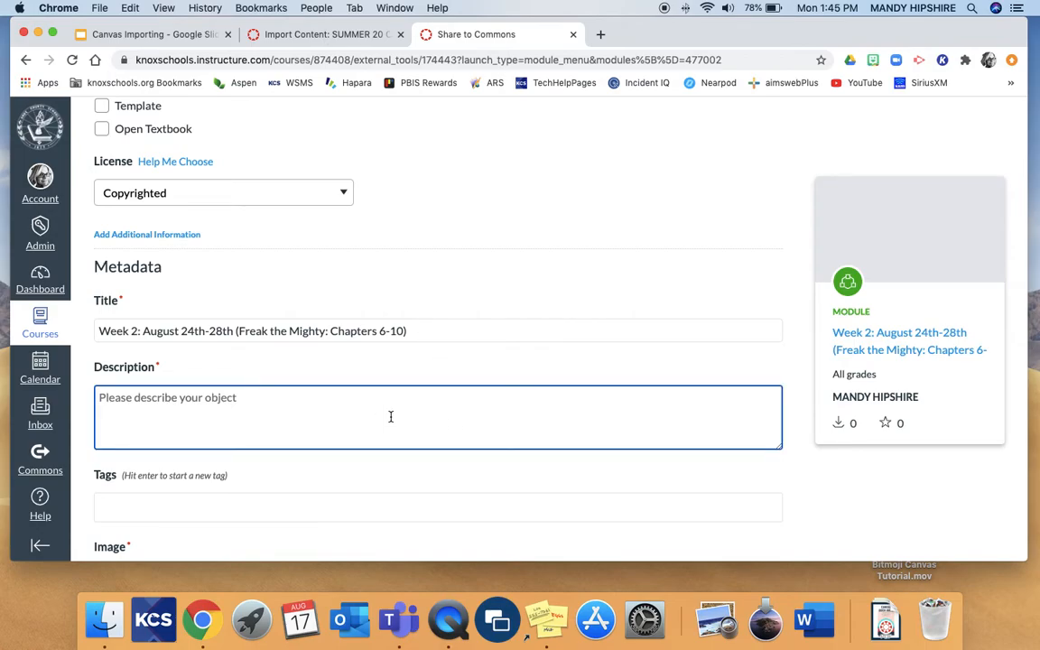
pyautogui.write('Novel Study')
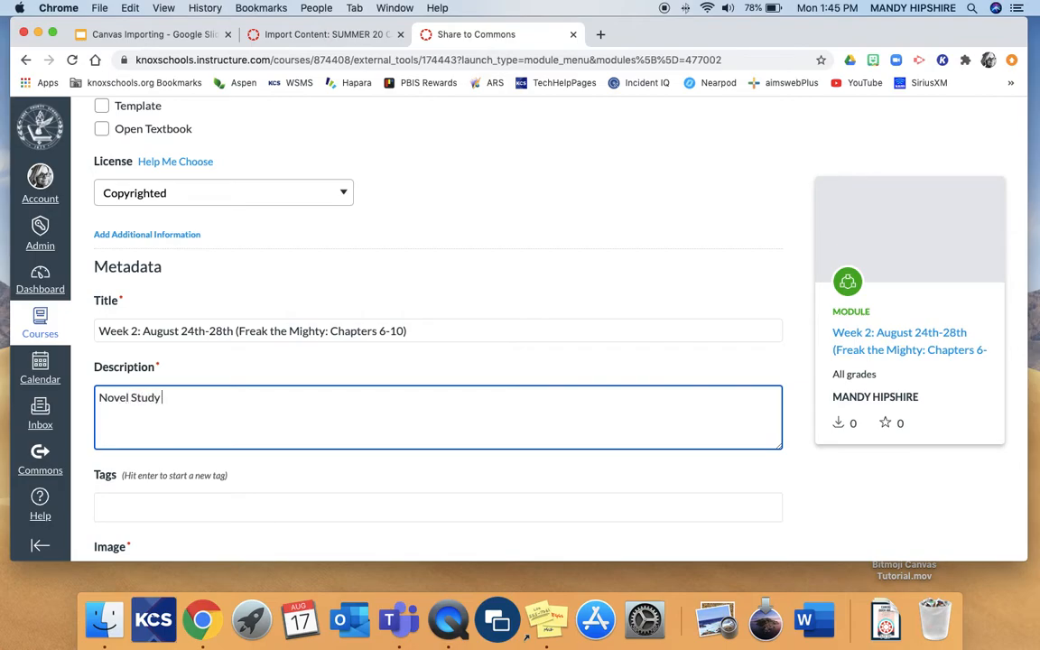
pyautogui.write(' Week 1 8/17/20')
pyautogui.click(201, 397)
pyautogui.write('(')
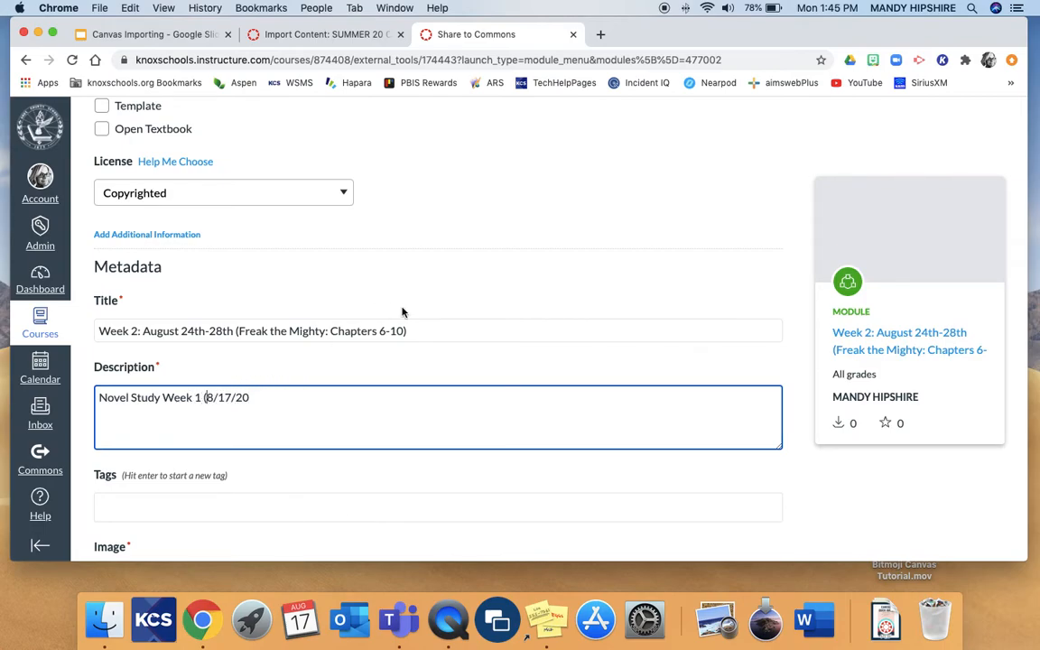
pyautogui.click(267, 394)
# Choose the black-and-white cat photo as the resource image and share the module to Commons
pyautogui.scroll(-5, 267, 457)
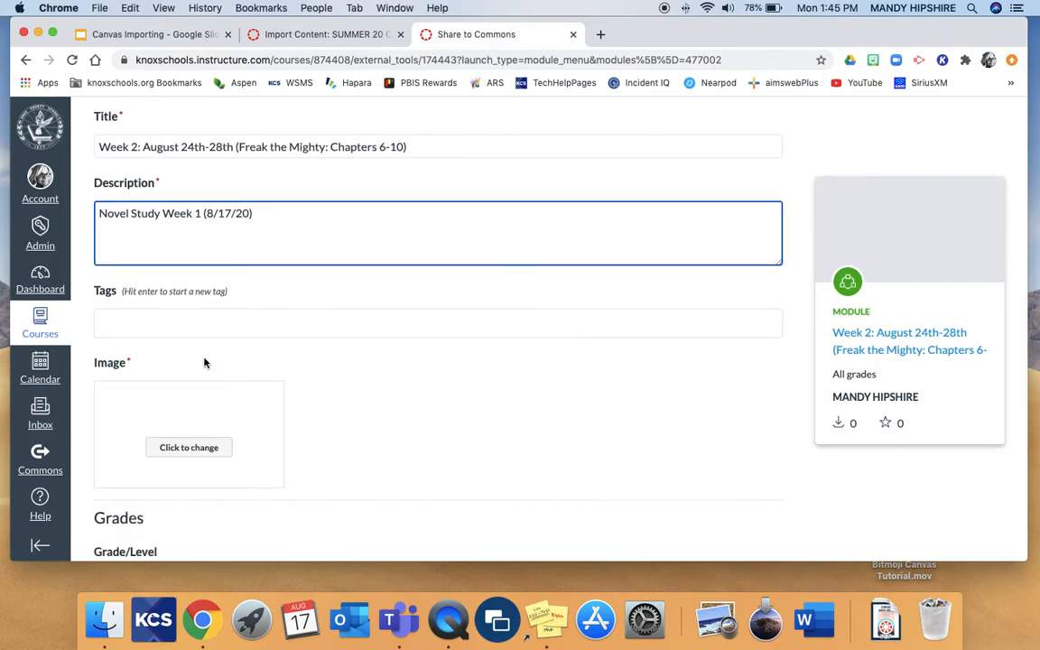
pyautogui.click(182, 448)
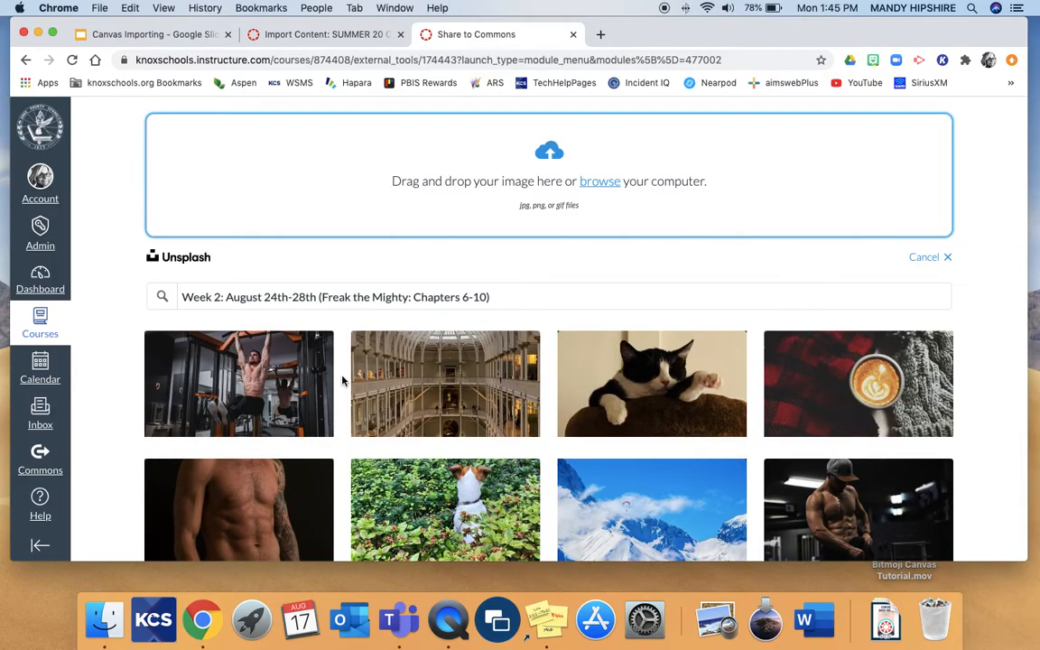
pyautogui.click(632, 383)
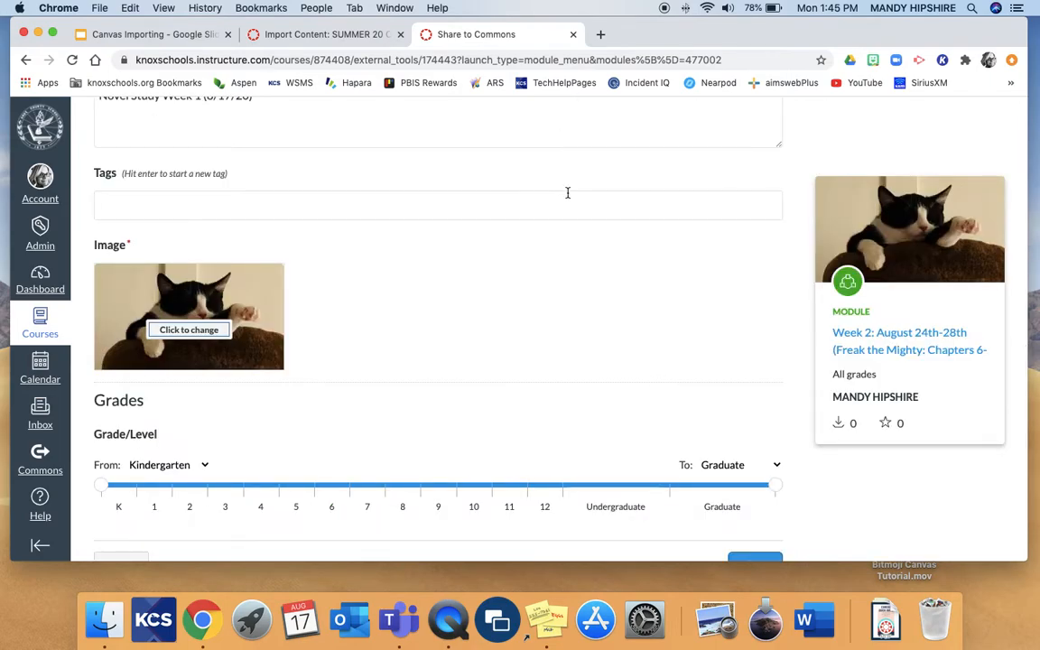
pyautogui.scroll(-2, 564, 390)
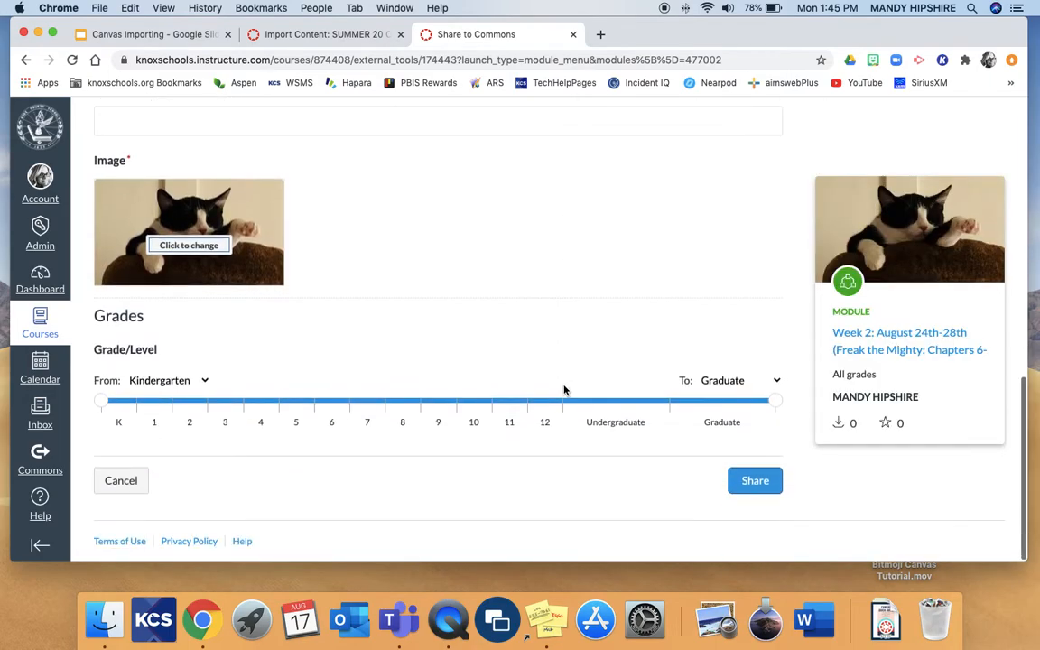
pyautogui.click(754, 482)
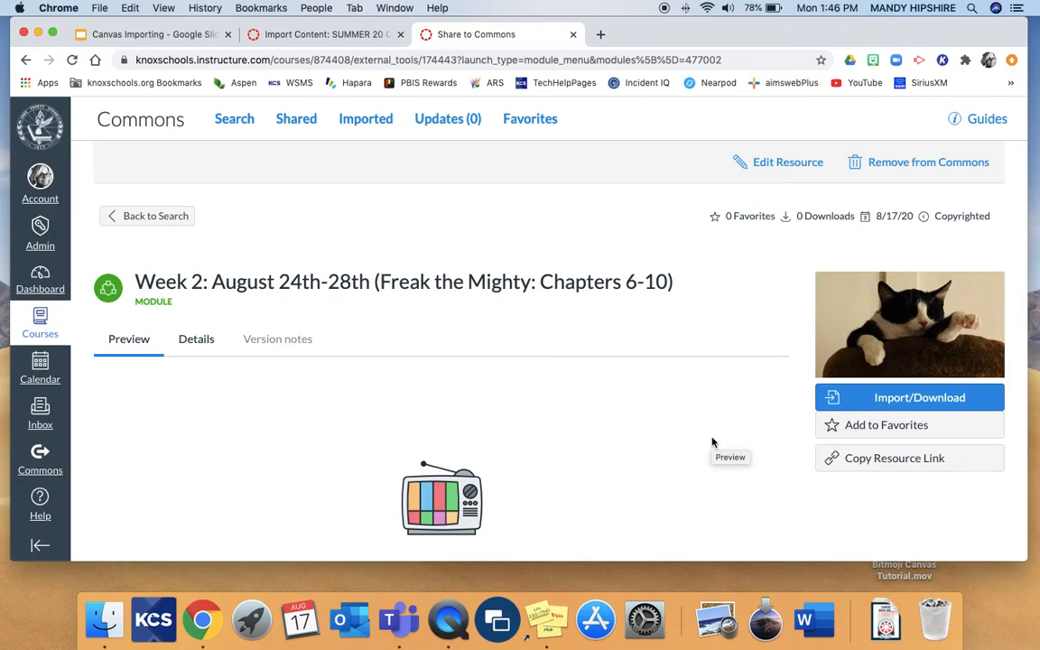
pyautogui.click(890, 397)
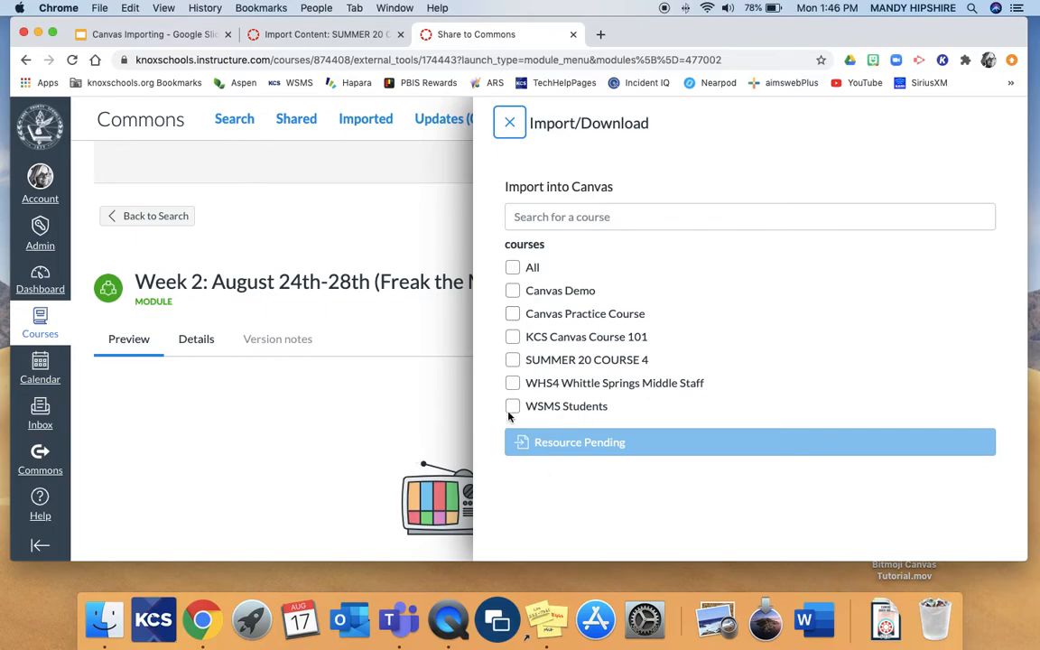
pyautogui.click(517, 360)
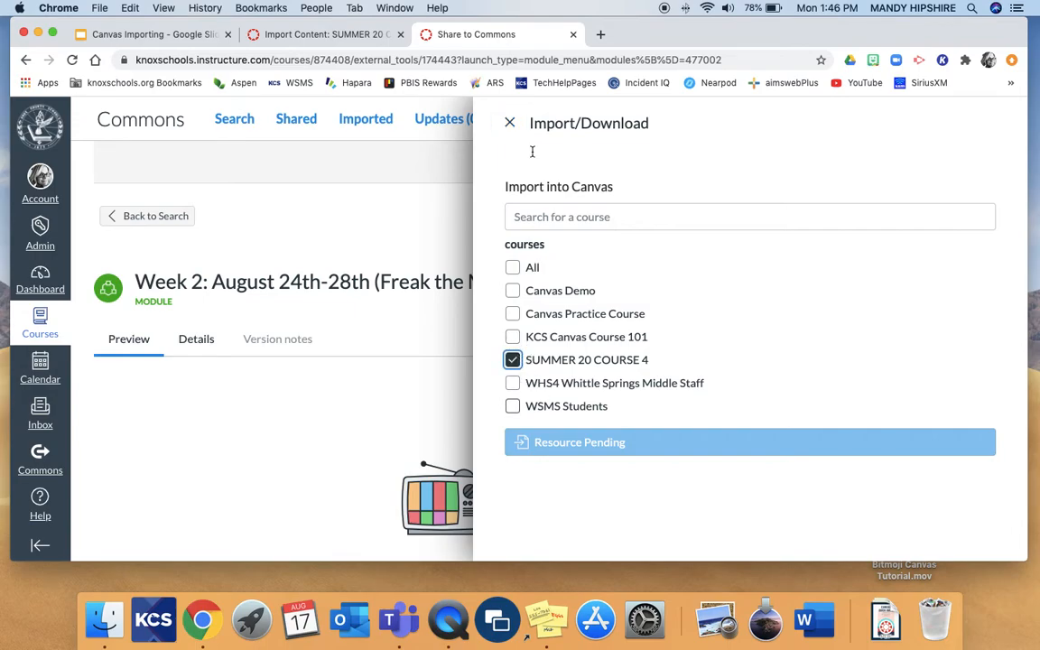
pyautogui.click(510, 122)
# Import the Zoo Essay Unit module from the shared Commons resources into SUMMER 20 COURSE 4
pyautogui.click(293, 130)
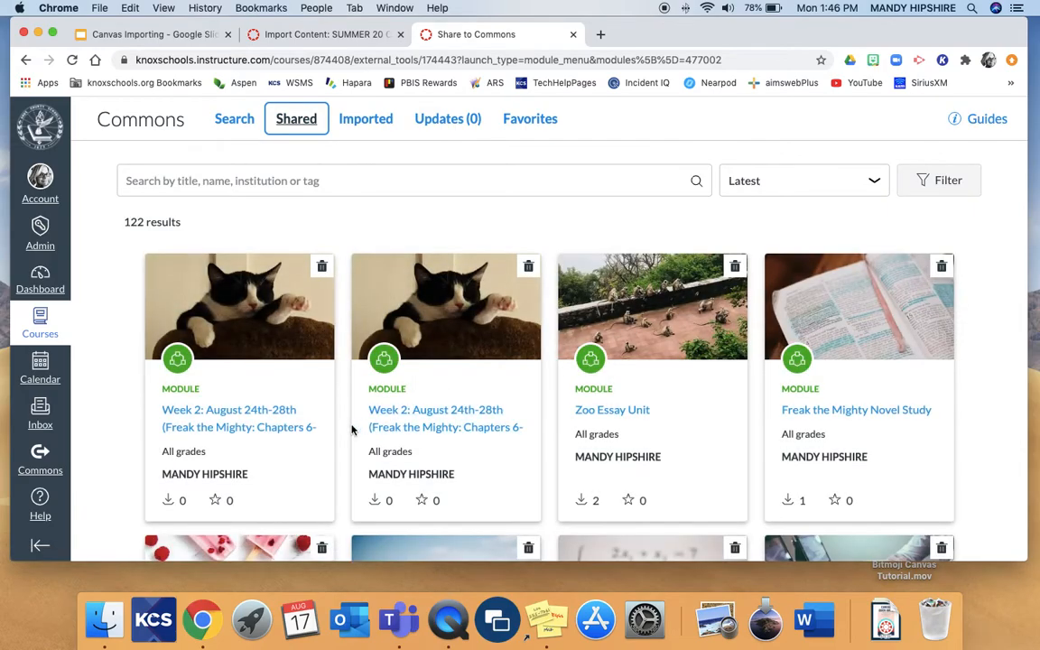
pyautogui.click(604, 417)
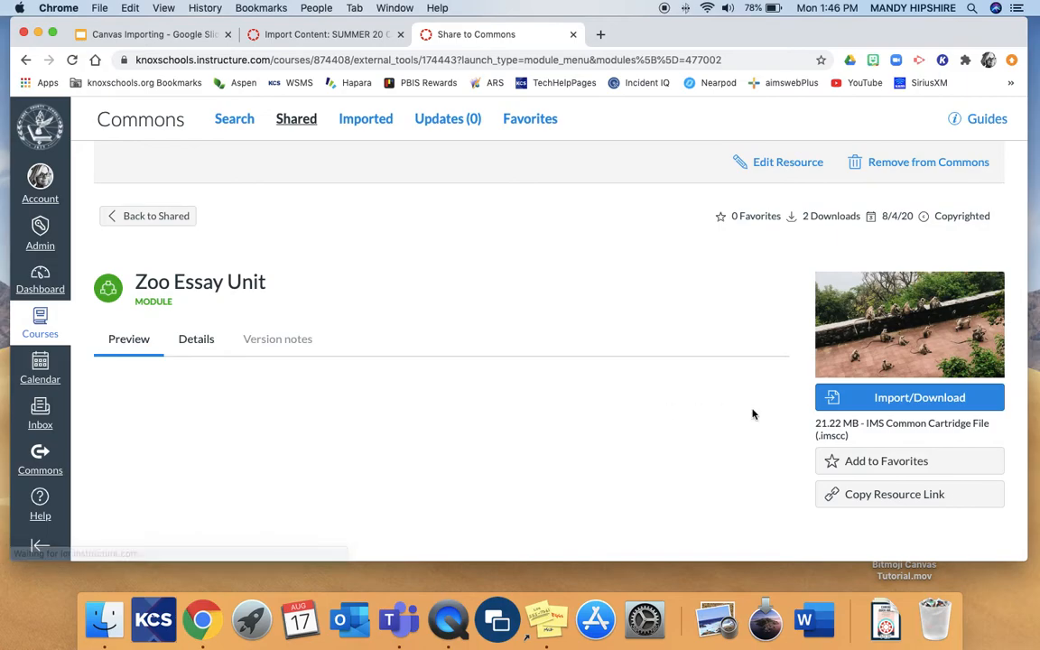
pyautogui.click(878, 399)
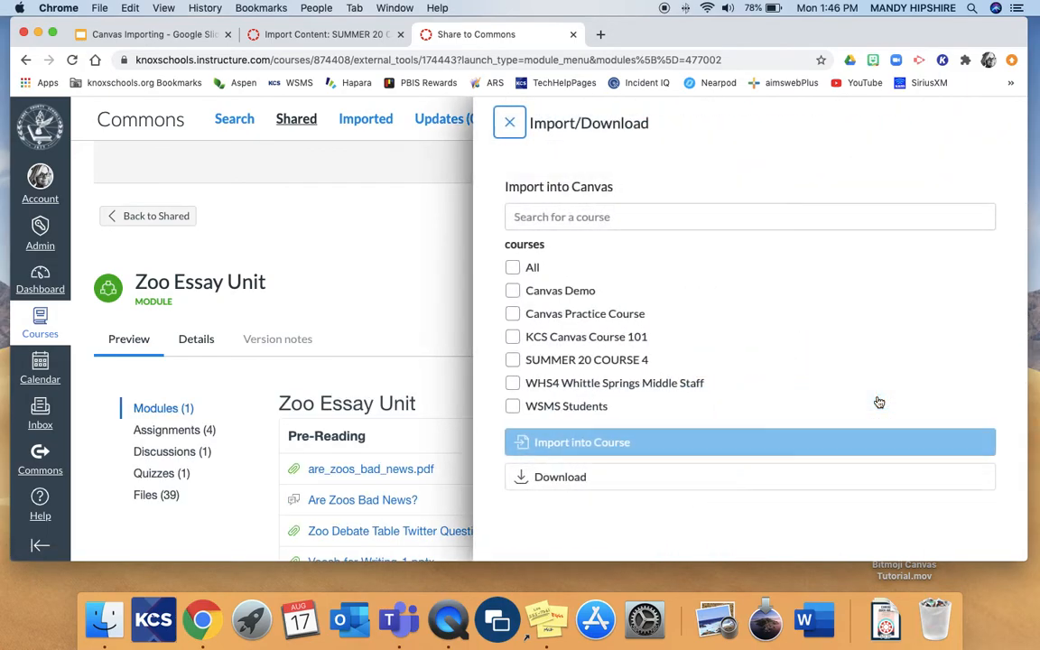
pyautogui.click(513, 360)
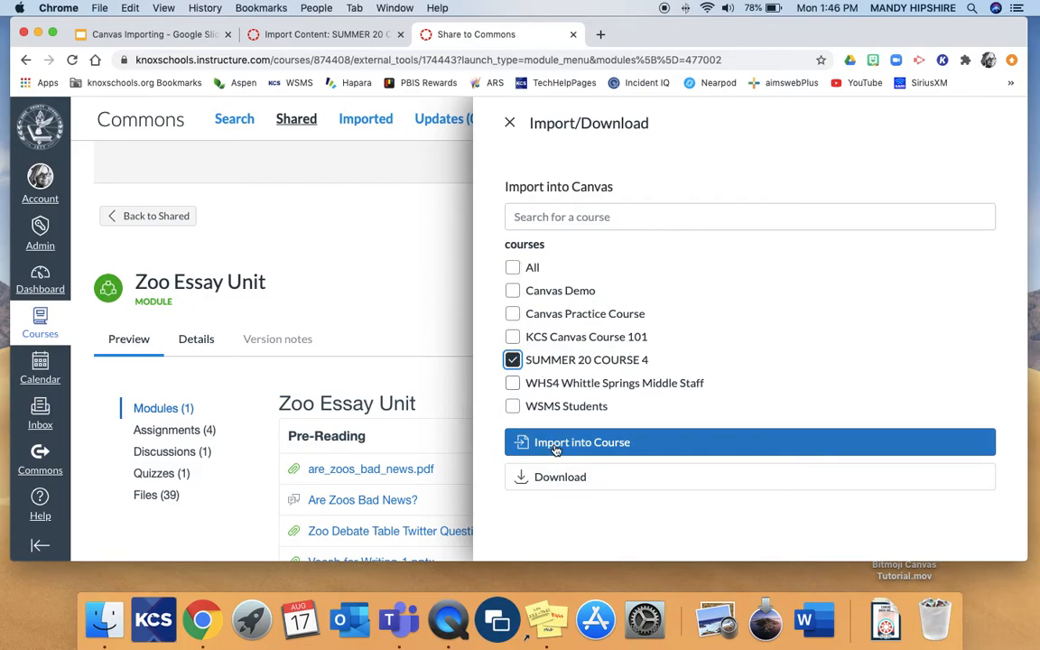
pyautogui.click(692, 446)
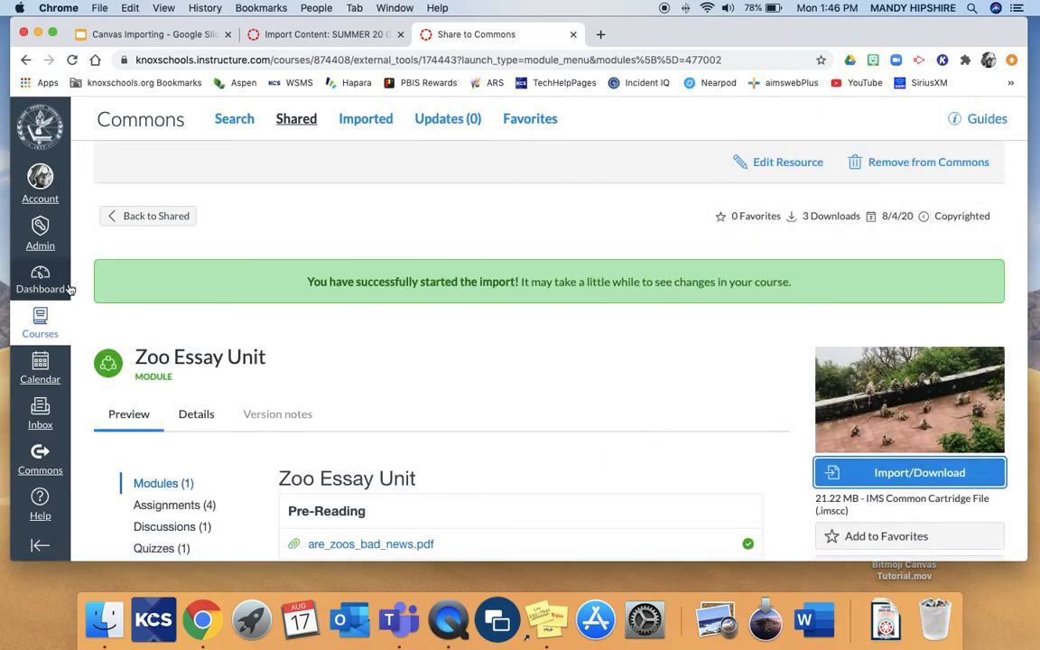
# Open the Modules page of SUMMER 20 COURSE 4, inspect the contents of the imported Zoo Essay Unit, and collapse the modules
pyautogui.click(40, 278)
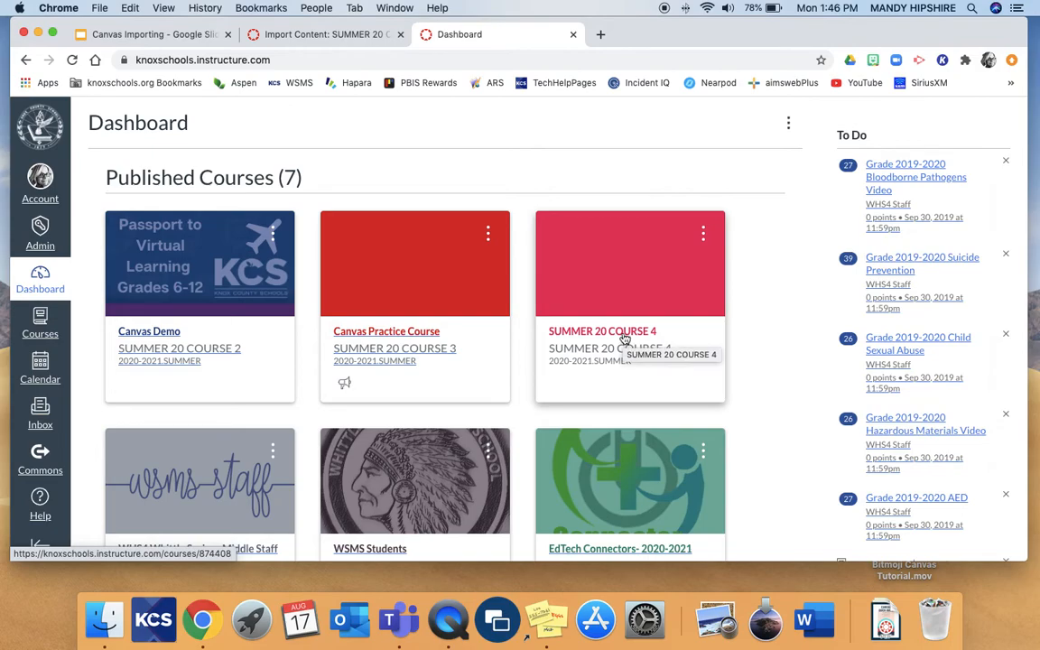
pyautogui.click(625, 339)
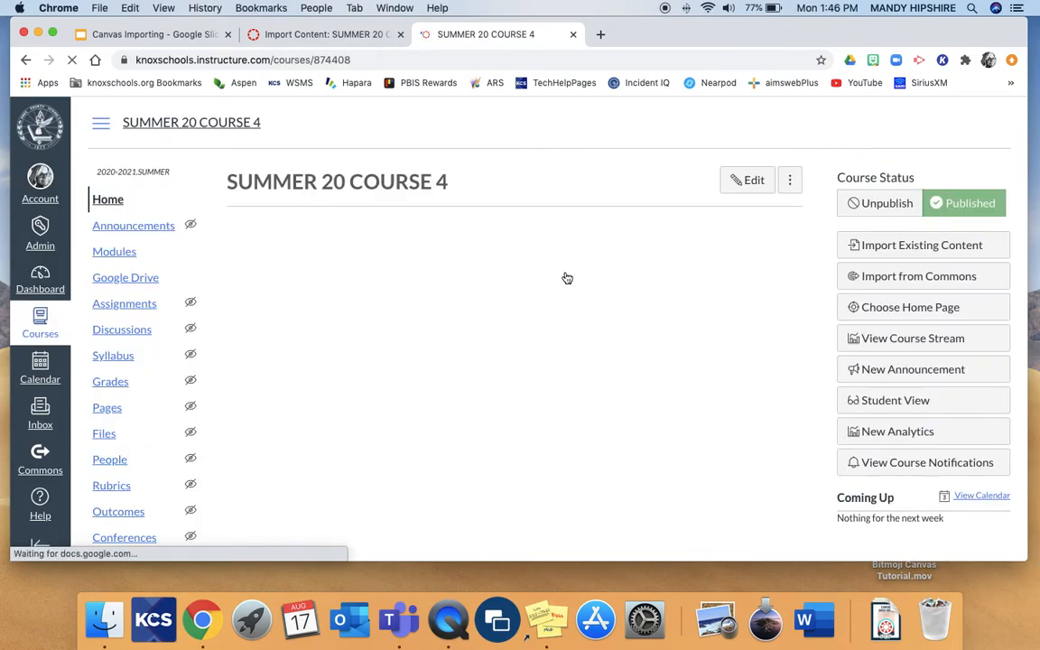
pyautogui.click(112, 251)
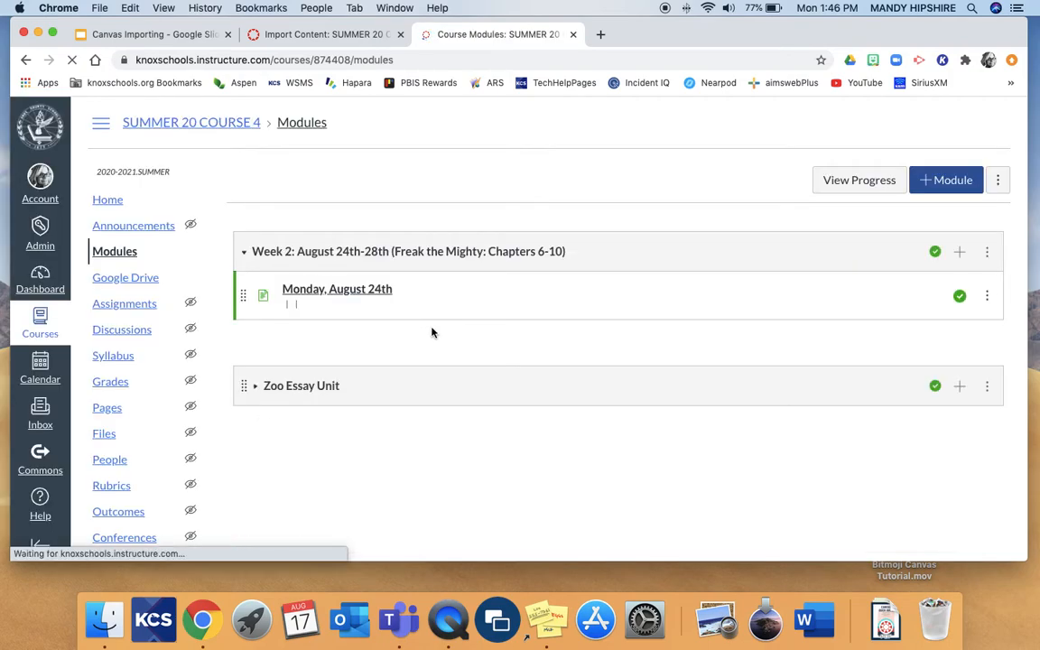
pyautogui.scroll(-2, 431, 333)
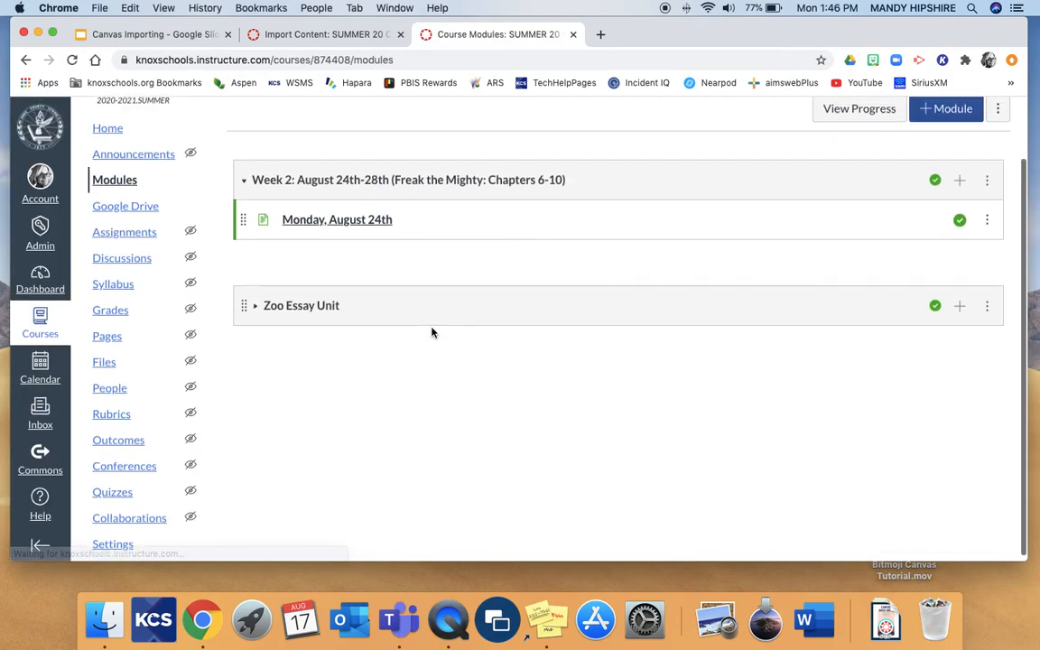
pyautogui.click(256, 309)
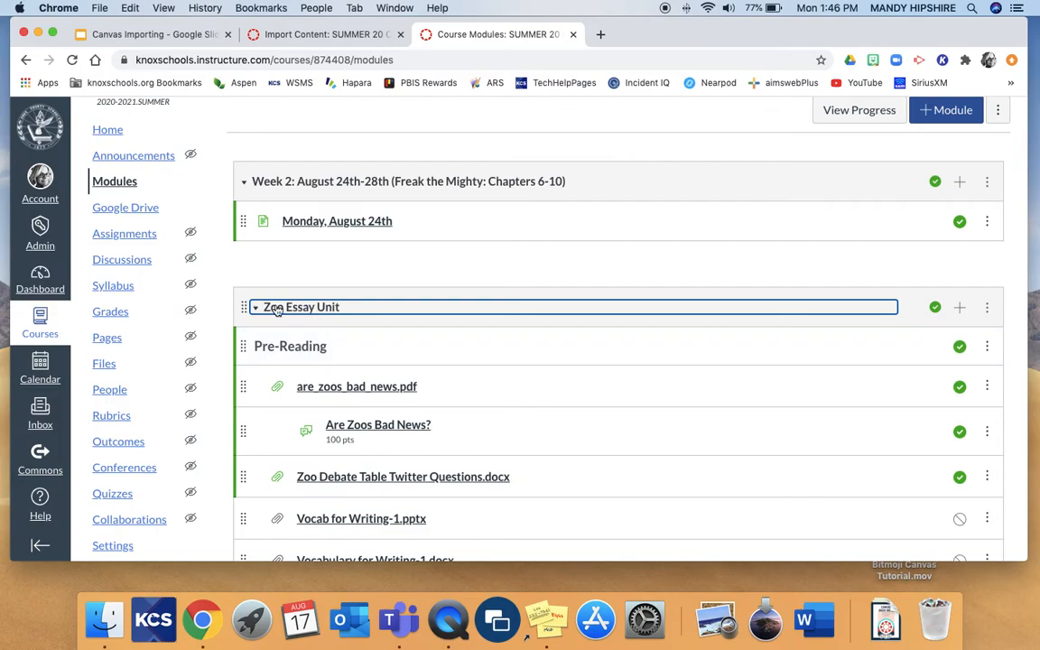
pyautogui.click(257, 309)
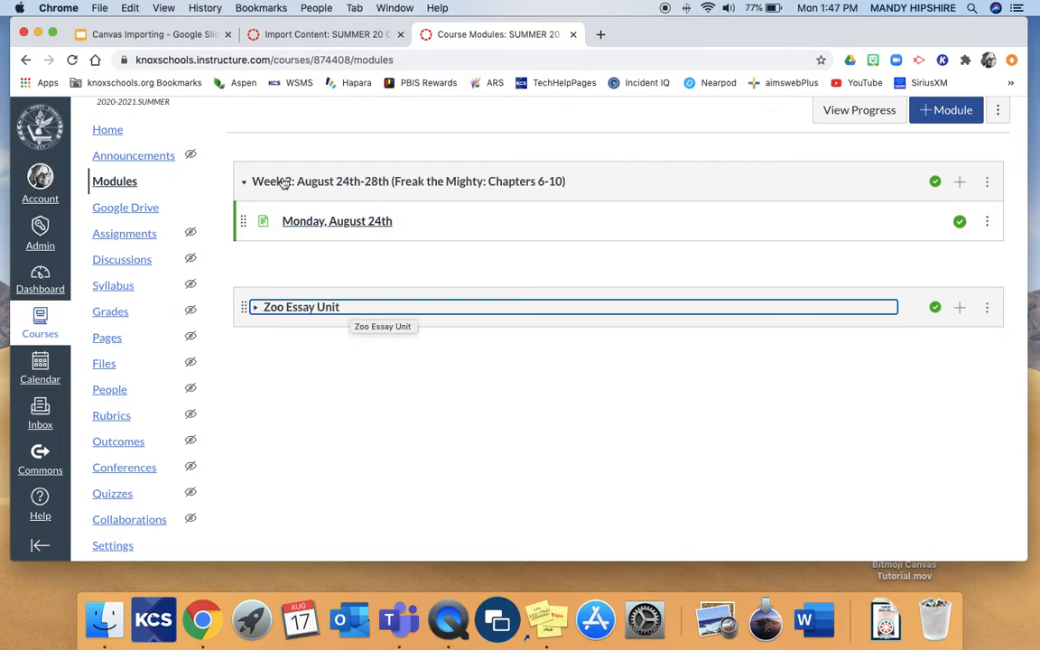
pyautogui.click(245, 184)
# Open the Commons import from the course home page and browse the available resources and the shared ones
pyautogui.click(108, 127)
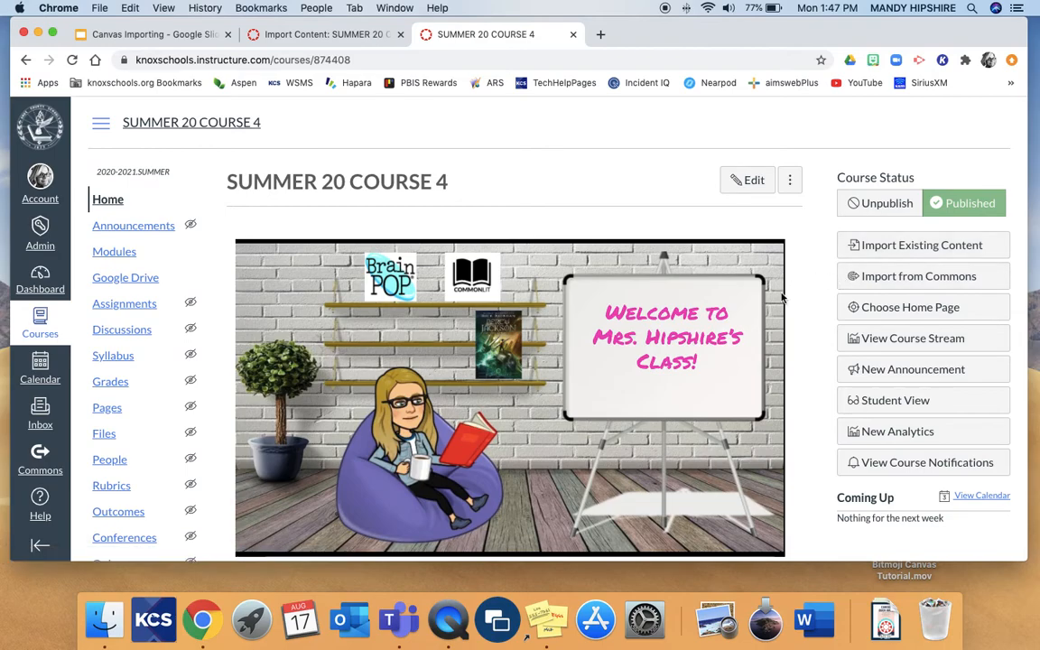
pyautogui.click(858, 279)
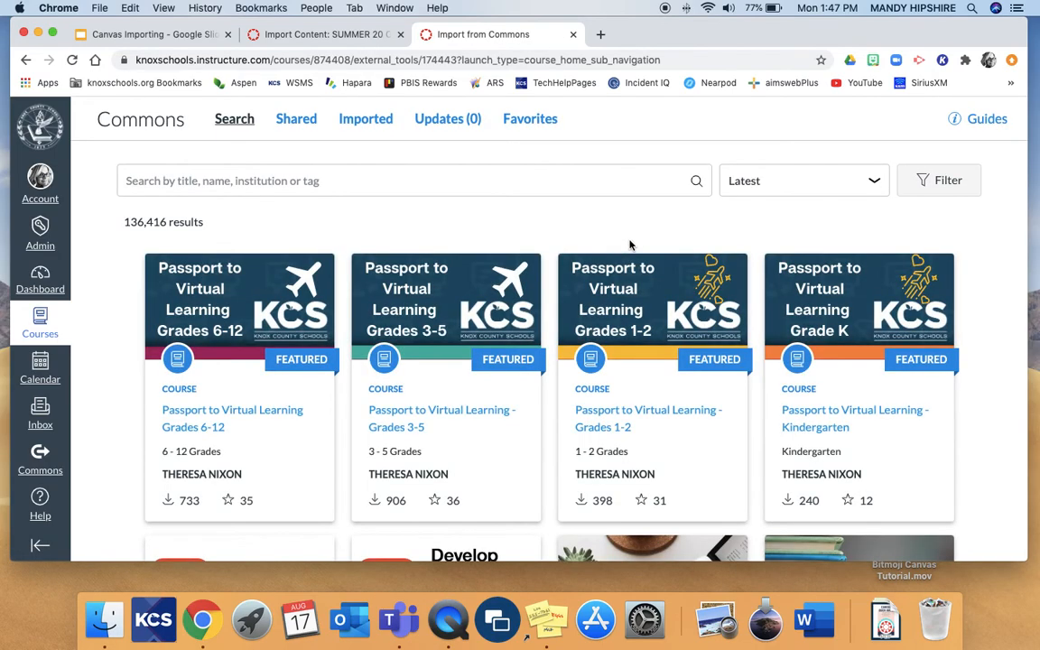
pyautogui.scroll(-5, 560, 359)
pyautogui.scroll(5, 474, 220)
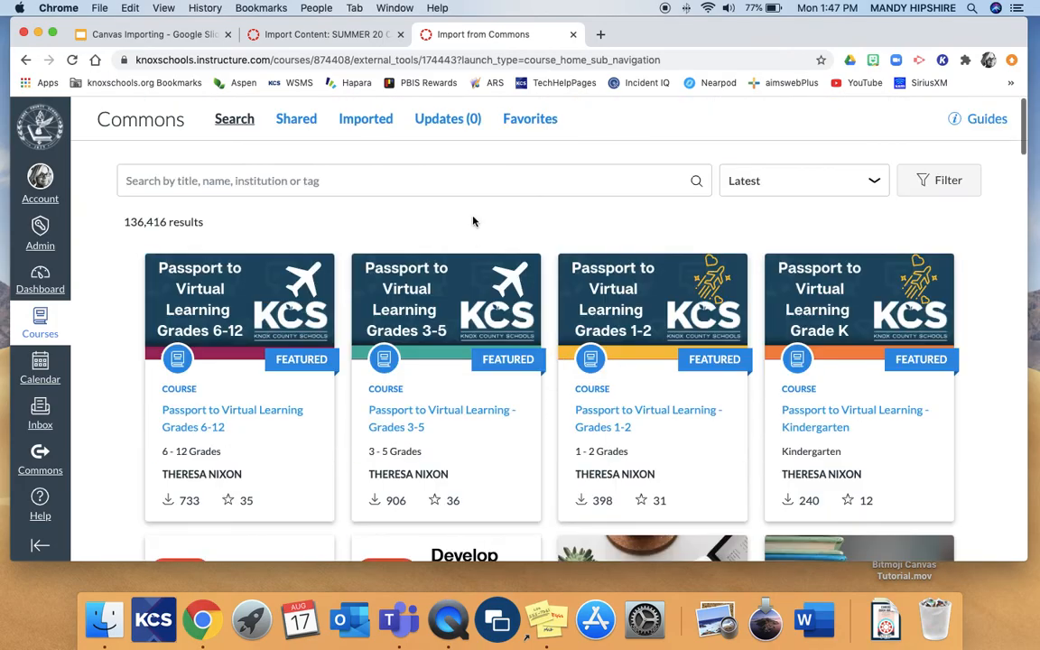
pyautogui.click(305, 130)
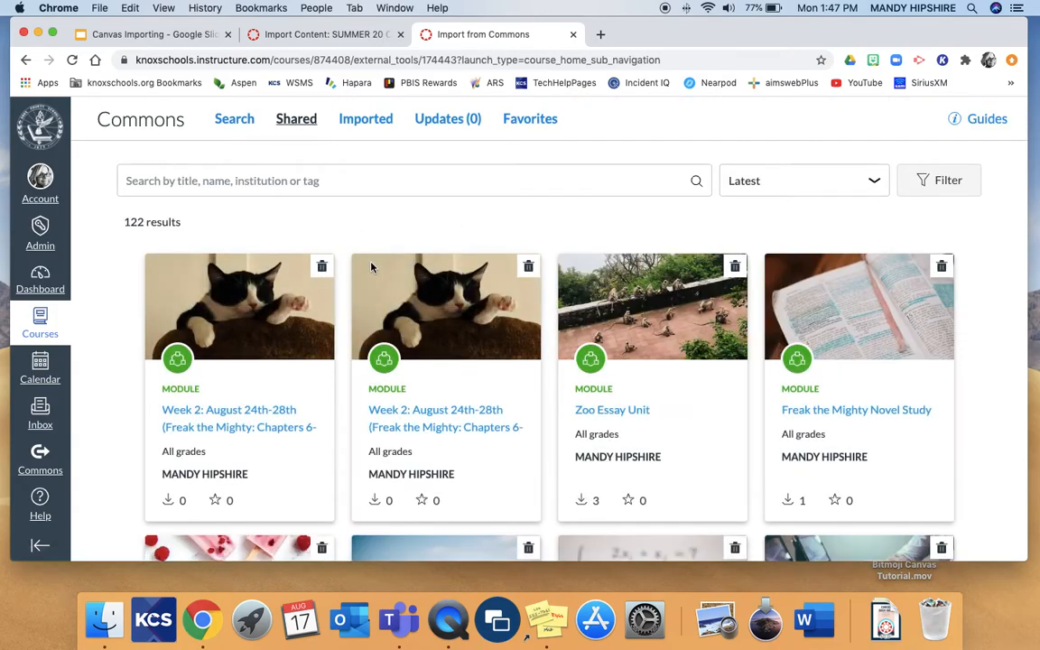
# Review the previously imported Commons resources and the shared list again, and return to the Dashboard
pyautogui.click(380, 129)
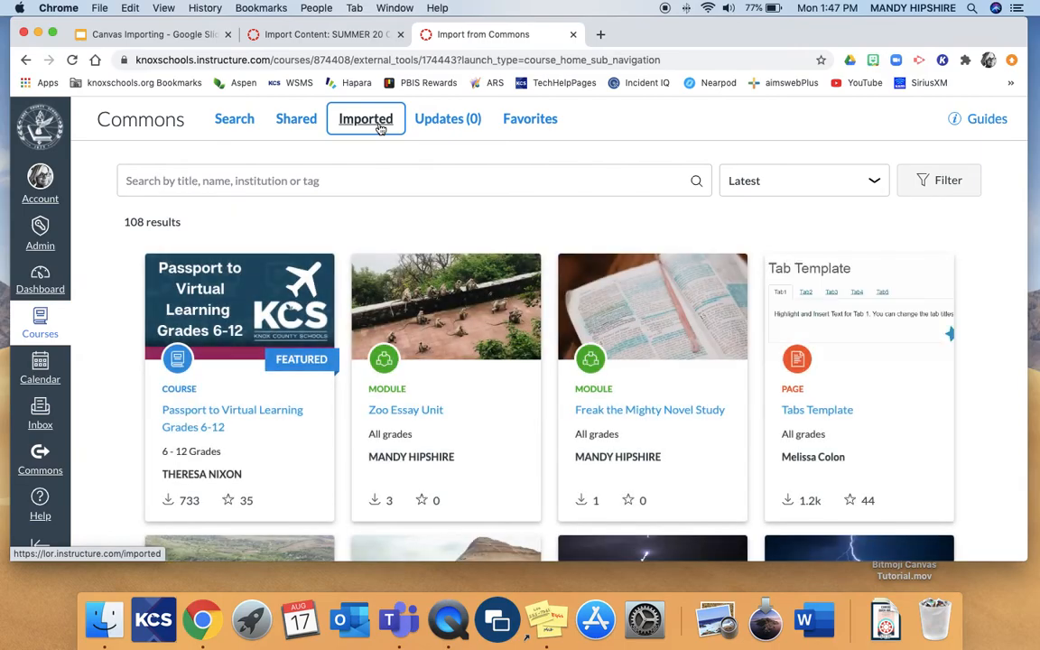
pyautogui.scroll(-1, 352, 352)
pyautogui.scroll(-5, 350, 356)
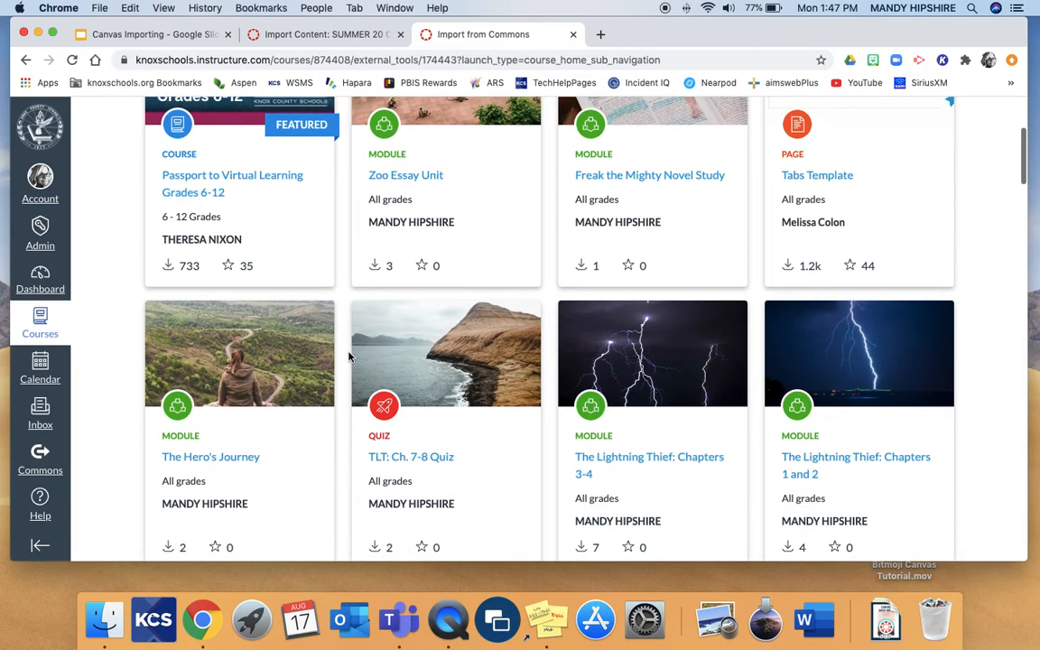
pyautogui.scroll(5, 350, 356)
pyautogui.click(298, 120)
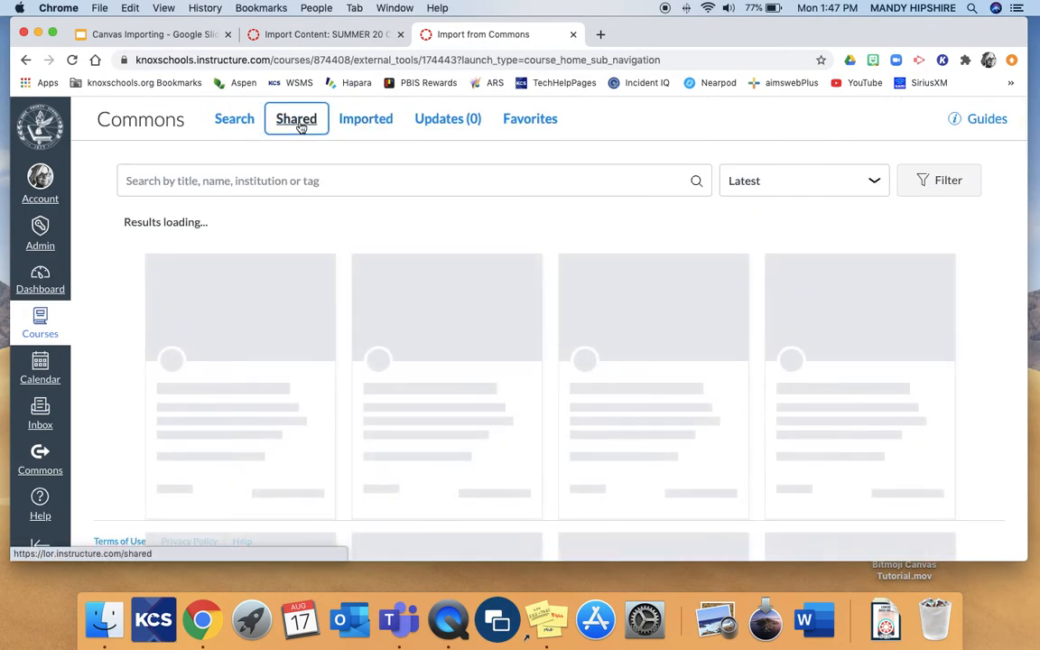
pyautogui.click(304, 185)
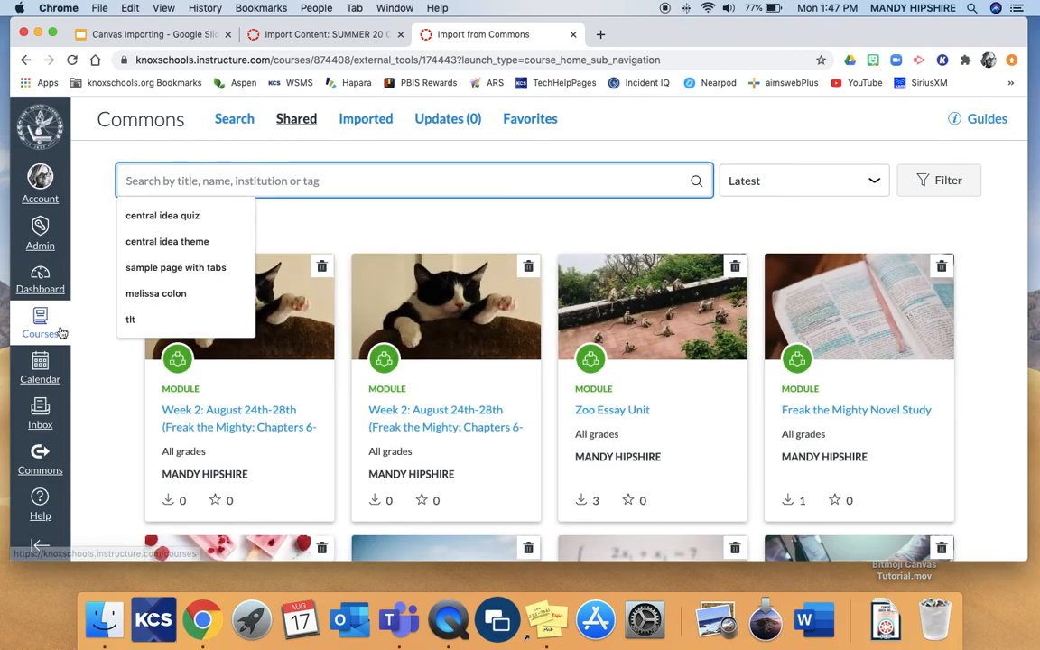
pyautogui.click(40, 287)
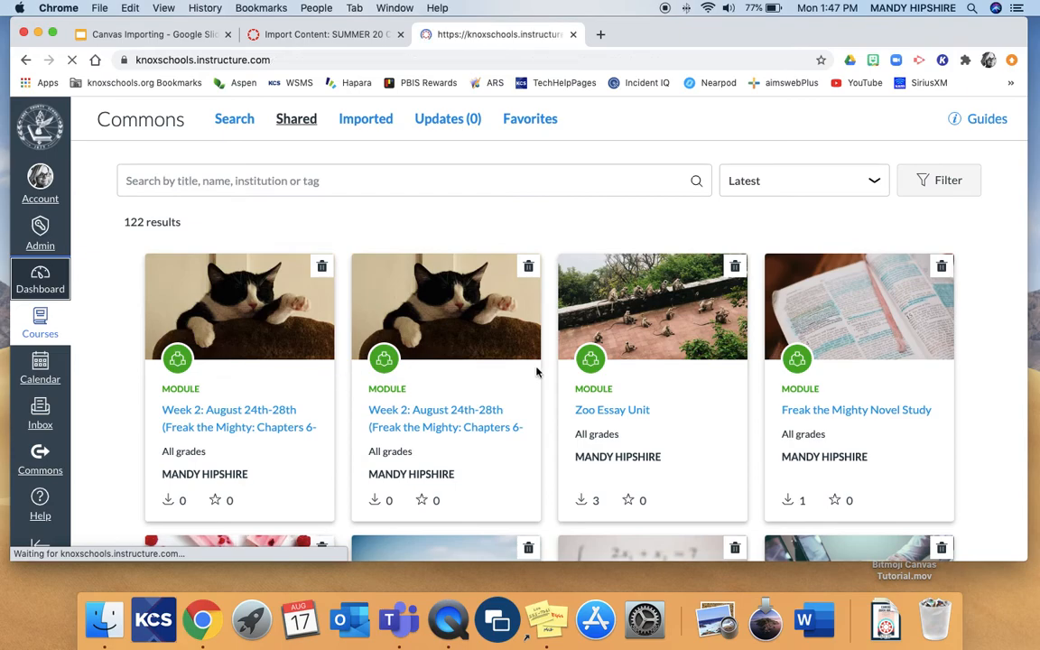